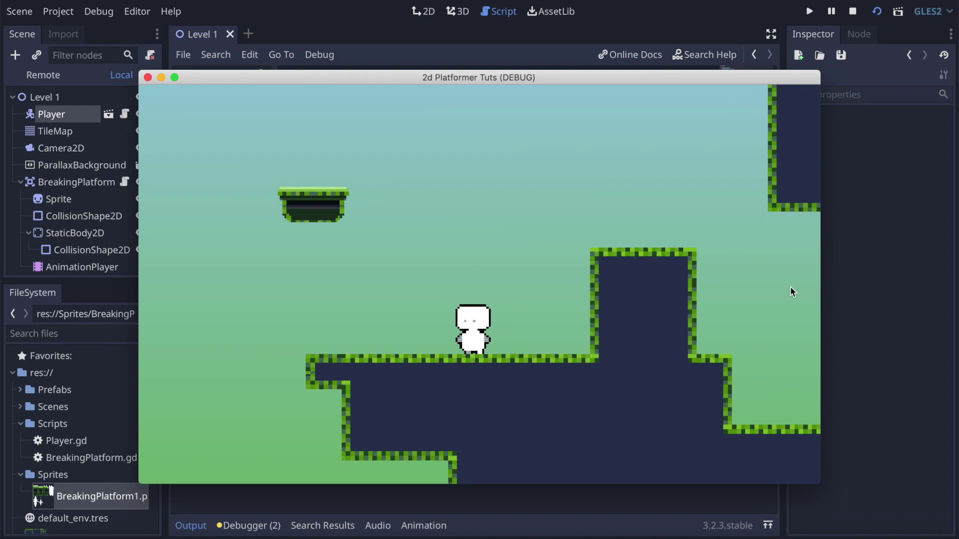
- Jump the player onto the floating breaking platform, then walk right off it
key(space)
key(Left)
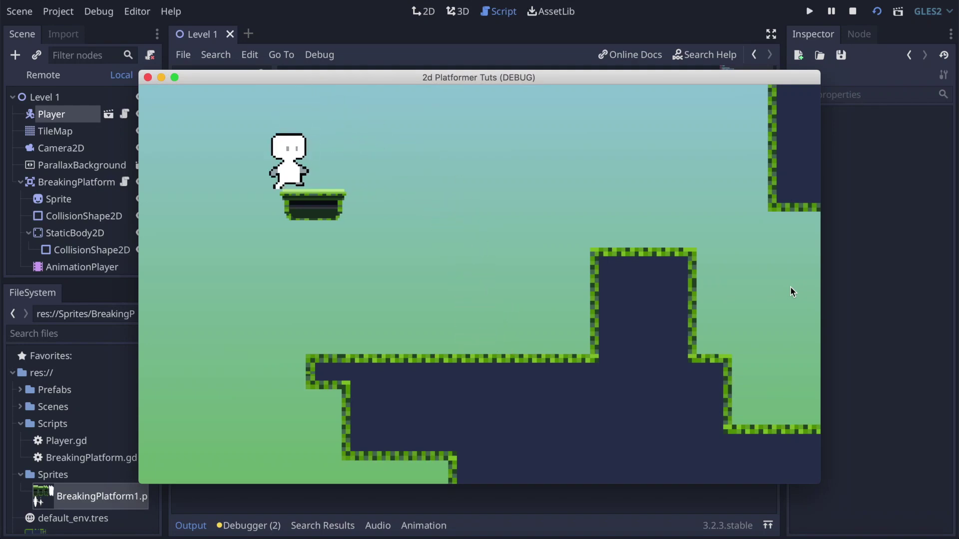
key(Right)
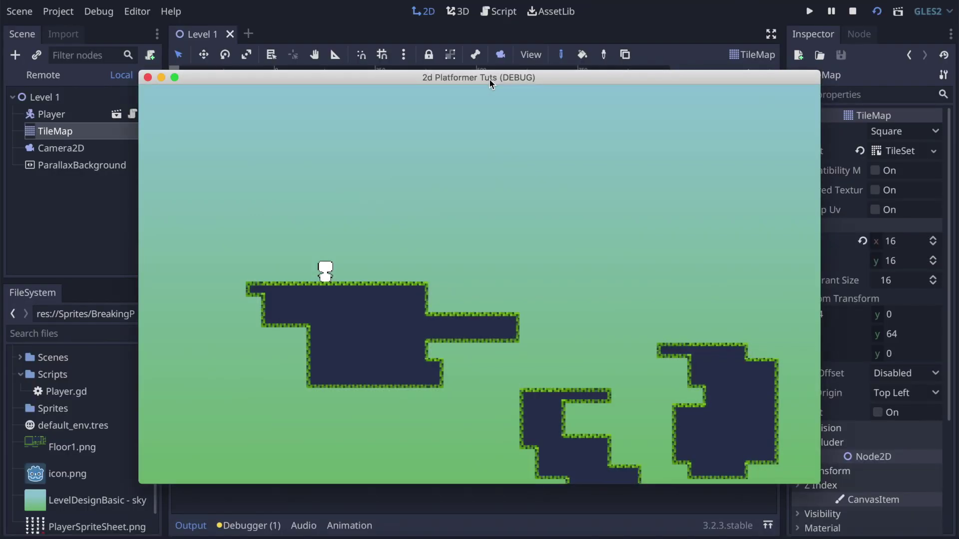
- Run and jump the player back and forth between the level's platforms
key(Right)
key(Left)
key(Up)
key(Right)
key(Up)
key(Left)
- Jump onto the upper platform, walk off it to lower ground, and stop the game
key(Right)
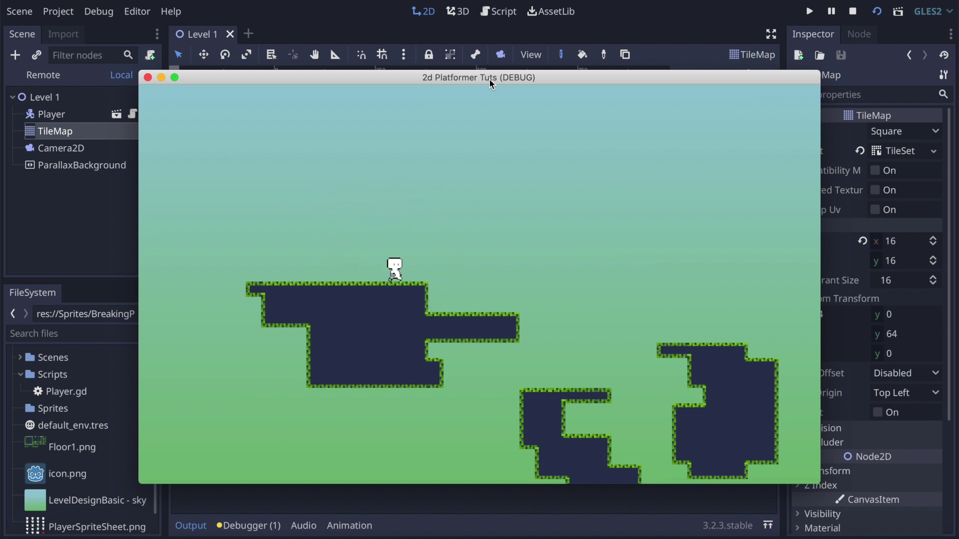
key(Up)
key(Left)
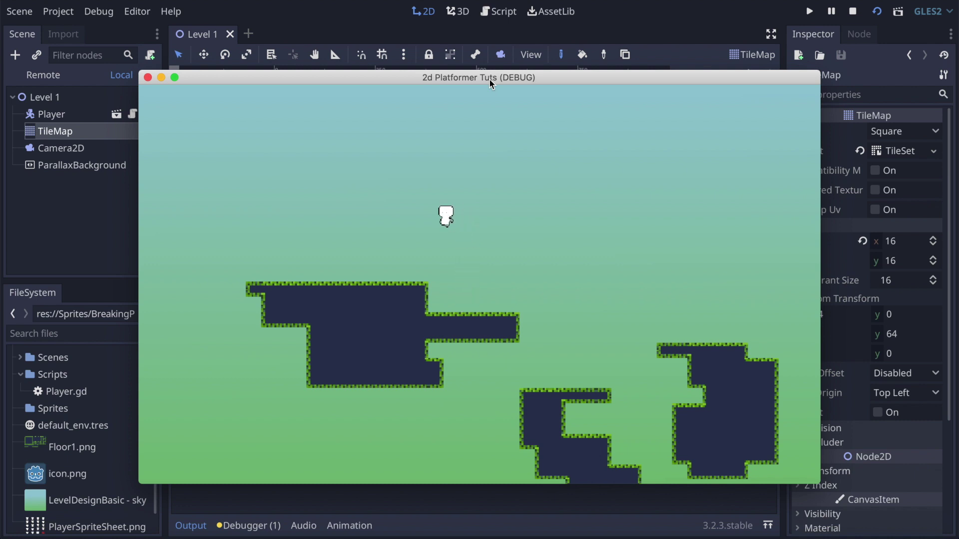
key(Right)
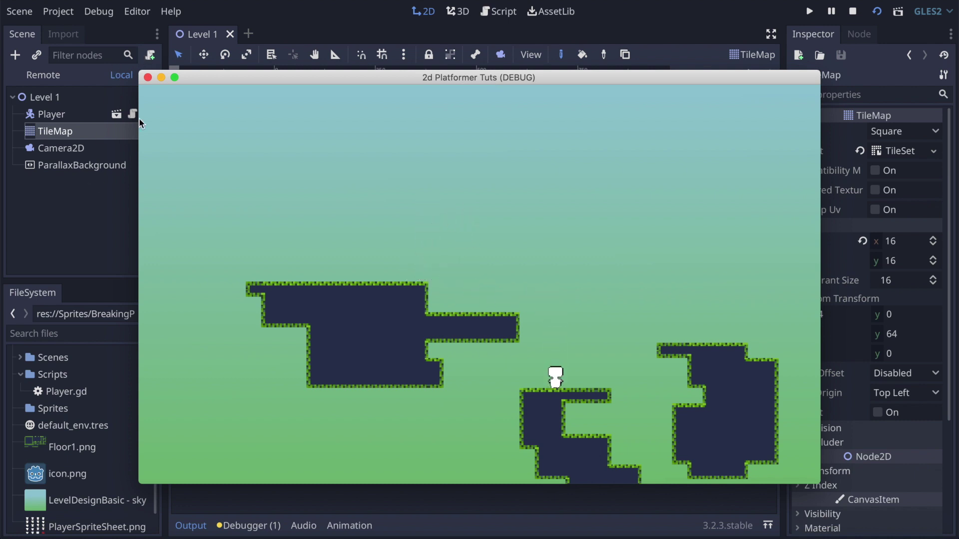
click(148, 77)
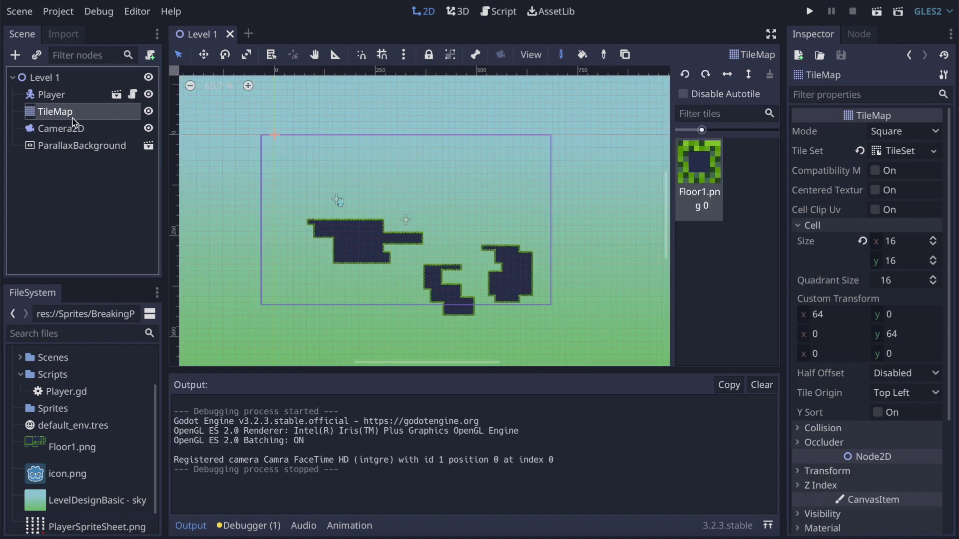
- Paint Floor1 tiles above the left platform, across the gap, and as a right-hand block
scroll(340, 166, up, 6)
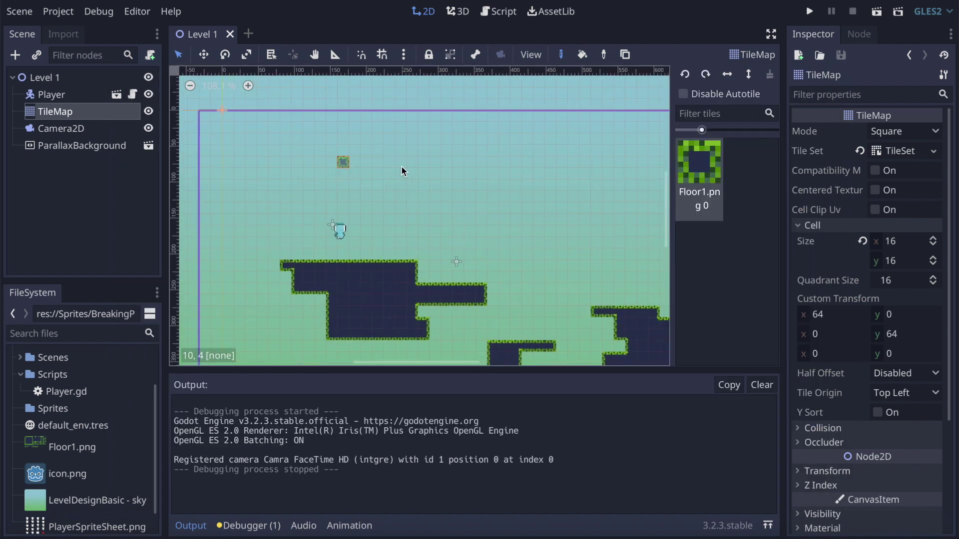
mouse_move(398, 161)
mouse_down()
mouse_move(520, 163)
mouse_move(449, 206)
mouse_move(436, 181)
mouse_move(457, 173)
mouse_move(514, 191)
mouse_move(443, 187)
mouse_move(460, 182)
mouse_move(505, 188)
mouse_move(440, 195)
mouse_move(457, 197)
mouse_up()
mouse_move(379, 239)
mouse_down()
mouse_move(380, 262)
mouse_move(382, 233)
mouse_move(398, 239)
mouse_move(390, 266)
mouse_move(390, 242)
mouse_up()
mouse_move(584, 205)
mouse_down()
mouse_move(585, 241)
mouse_move(634, 241)
mouse_move(622, 221)
mouse_move(585, 218)
mouse_move(595, 215)
mouse_move(587, 217)
mouse_move(621, 234)
mouse_up()
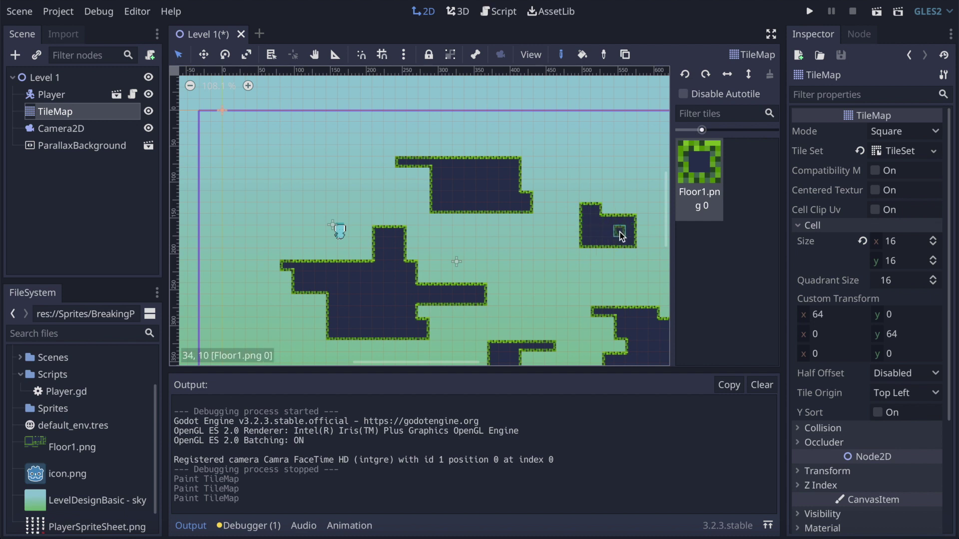
scroll(620, 234, down, 8)
scroll(621, 234, right, 5)
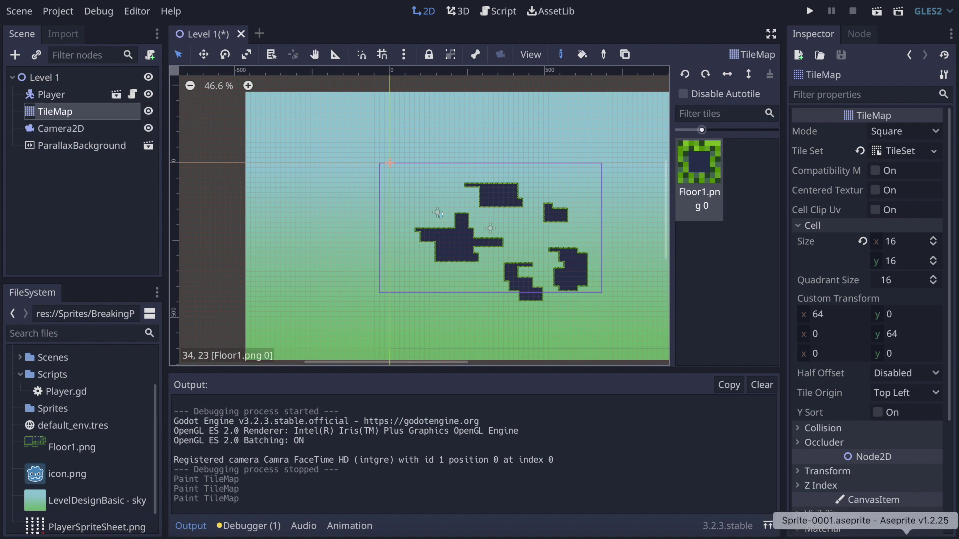
- In Aseprite, glance at Floor1.aseprite, then play the Sprite-0001 animation and rewind to frame one
click(902, 532)
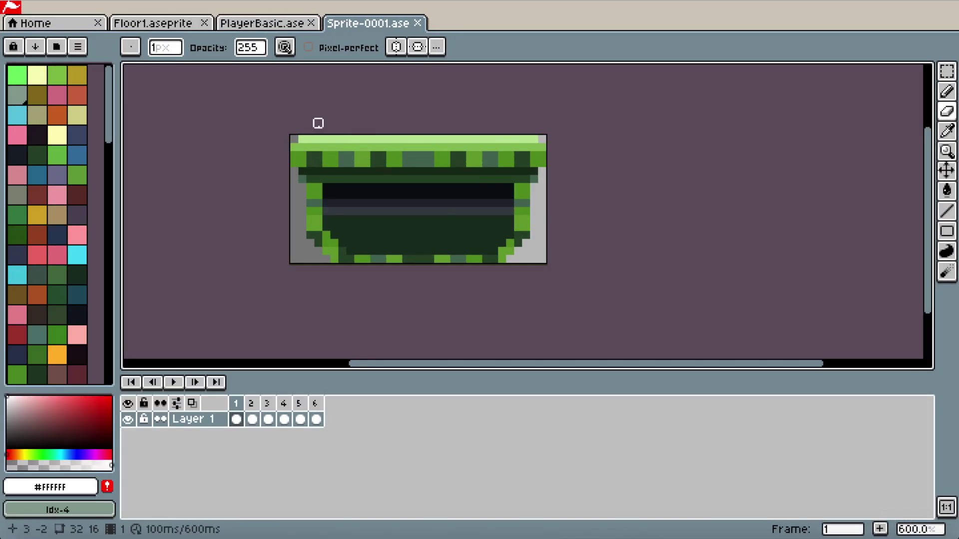
click(183, 23)
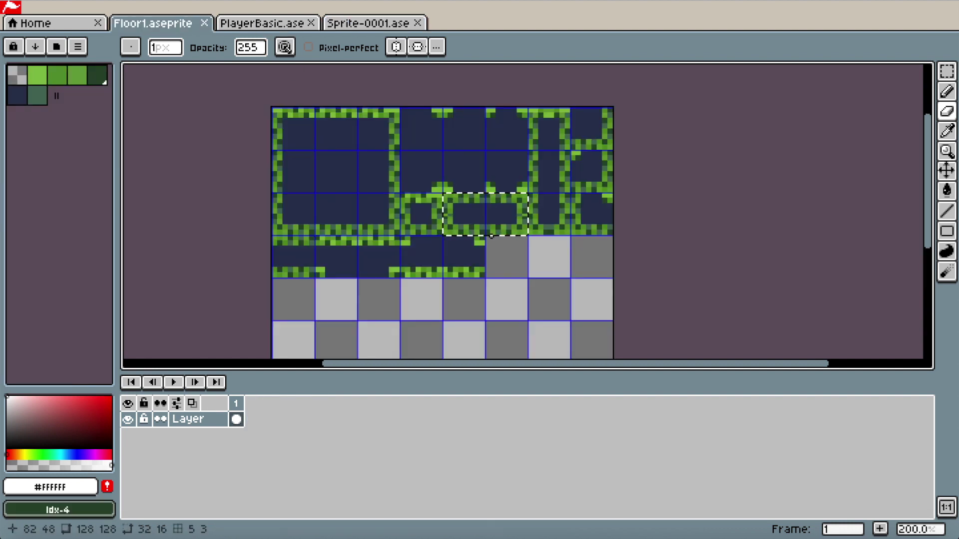
scroll(480, 215, up, 2)
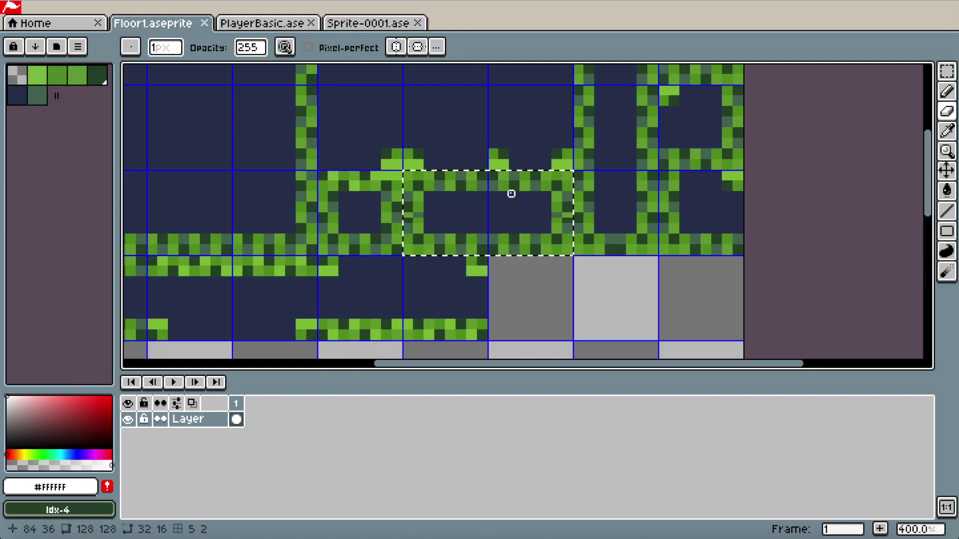
click(372, 23)
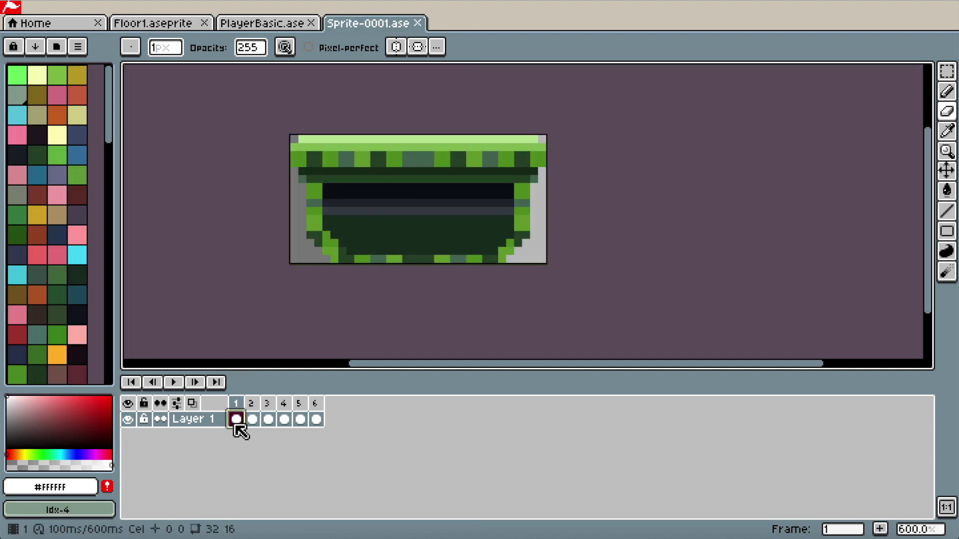
key(Return)
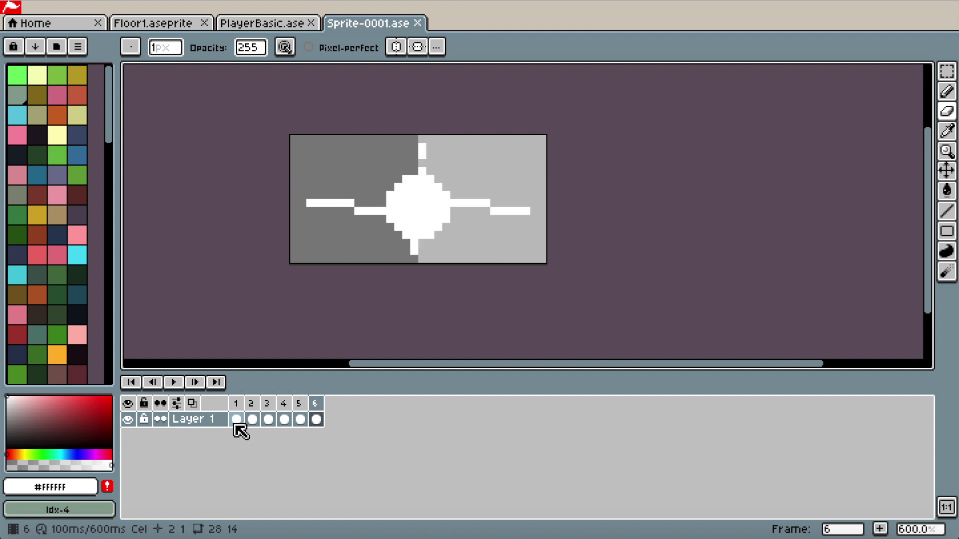
key(Return)
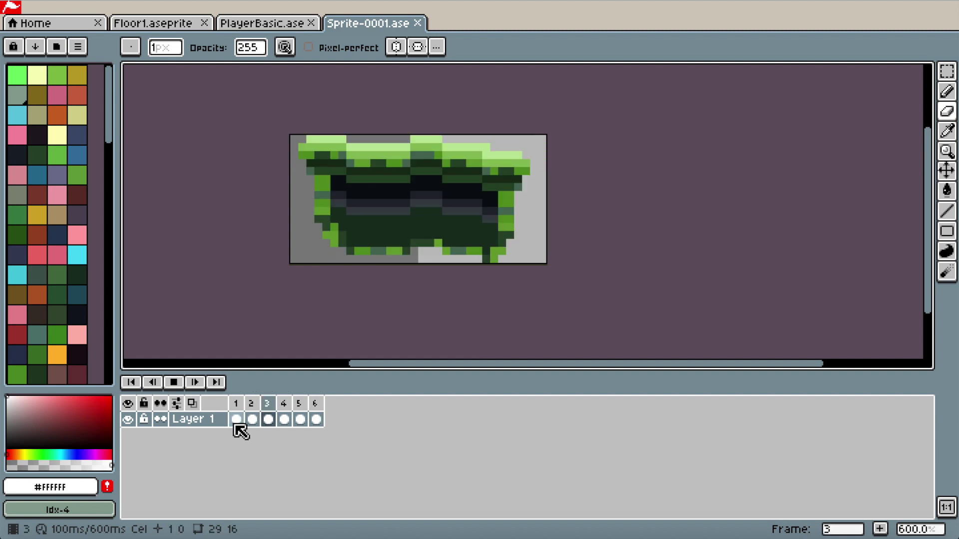
key(Return)
click(237, 420)
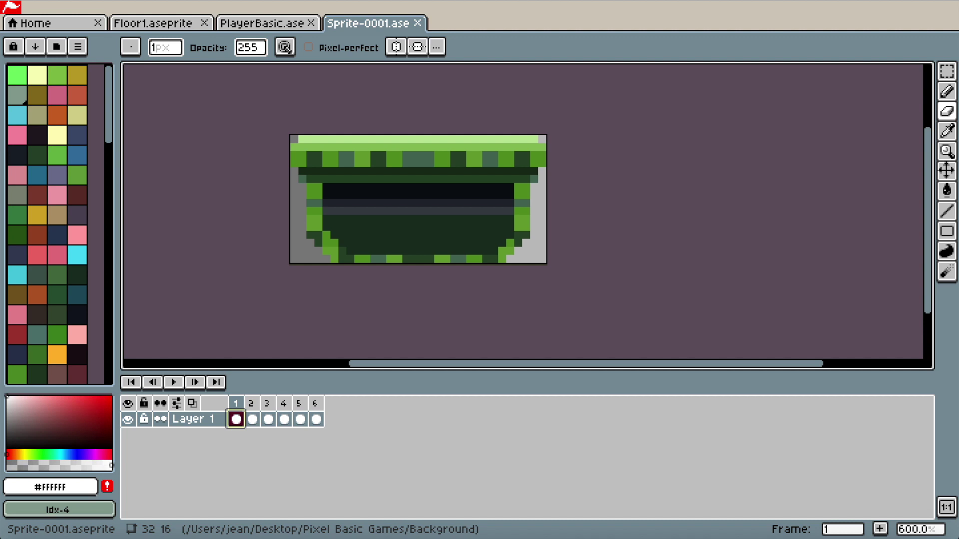
- Start a regular image export from the File menu, cancel it, and return to File
click(102, 2)
click(129, 65)
click(300, 208)
click(102, 2)
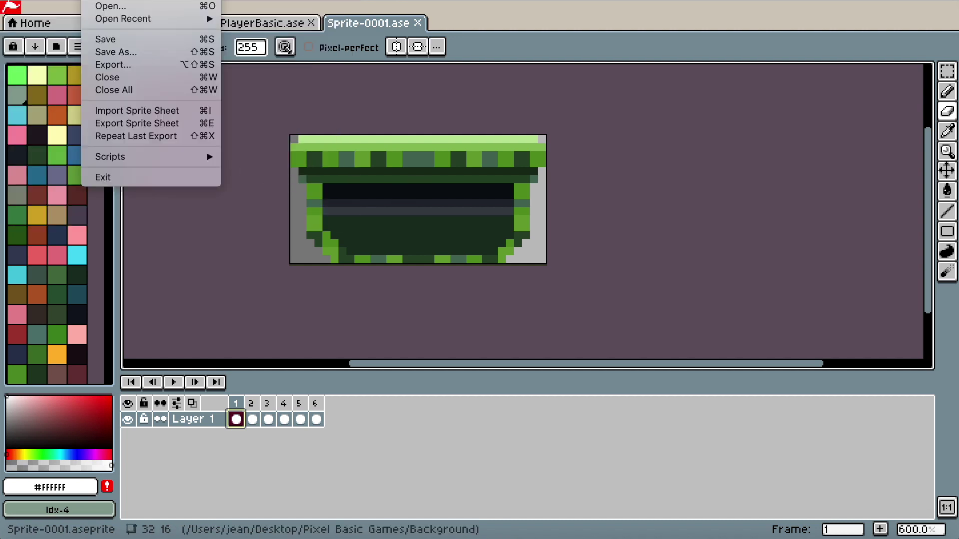
- Export the sprite sheet as BreakingPlatform1.png into the 2D Platformer tuts/Sprites folder
click(161, 123)
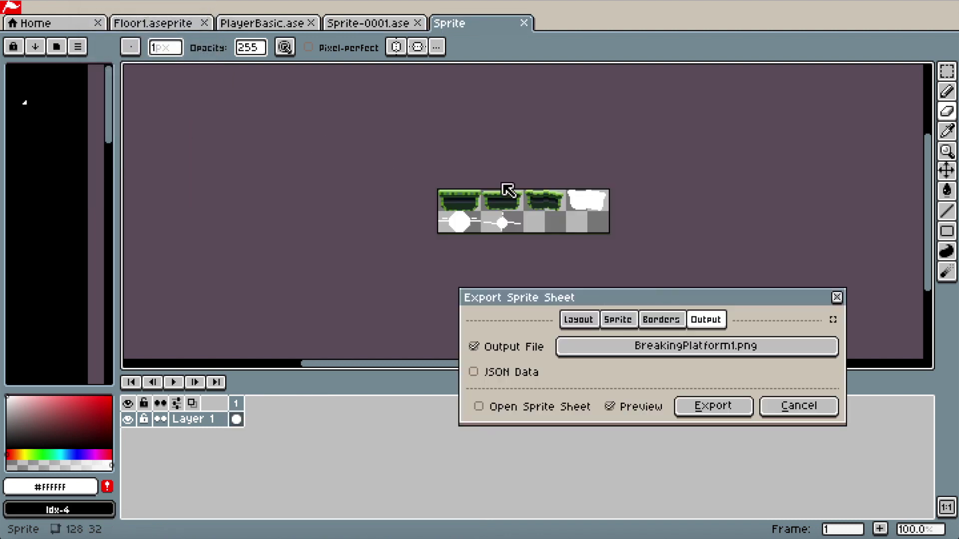
click(760, 353)
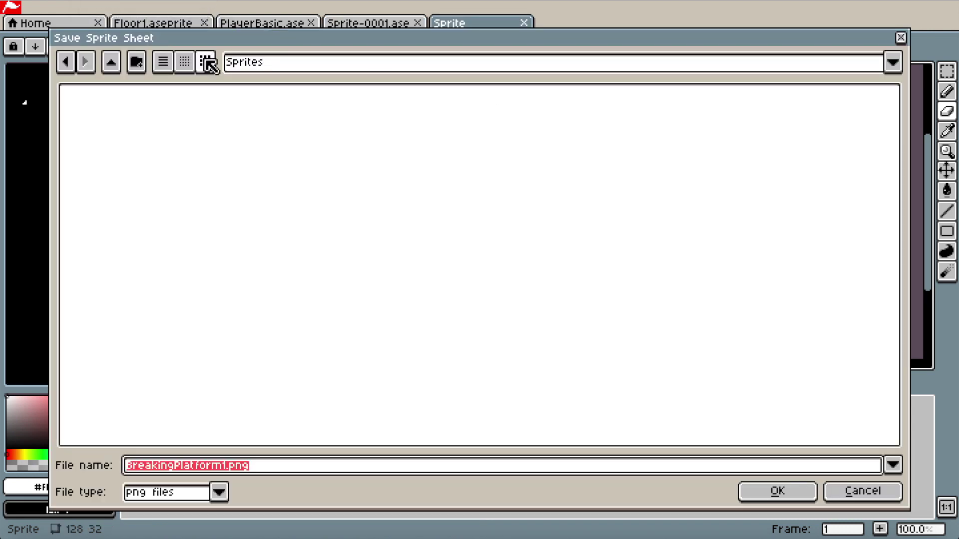
click(111, 62)
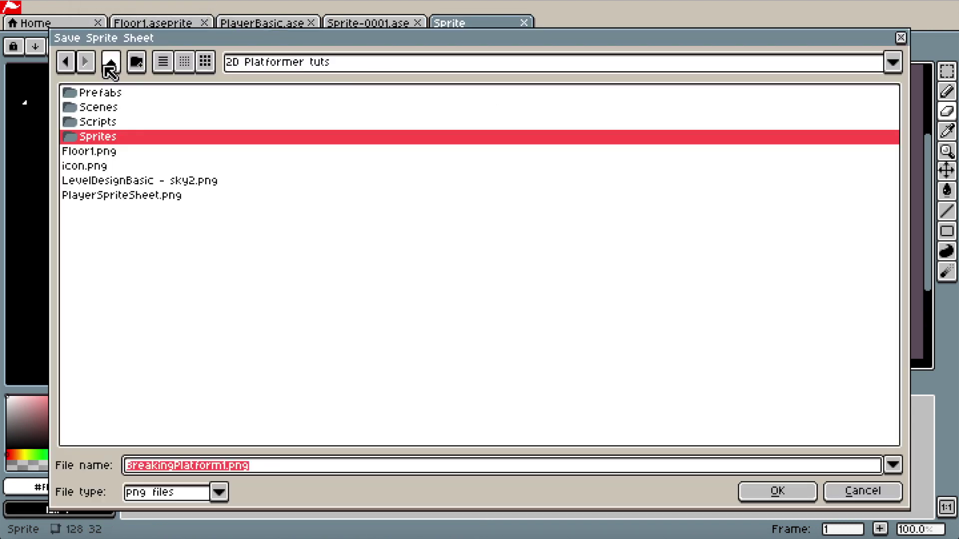
click(111, 62)
double_click(107, 93)
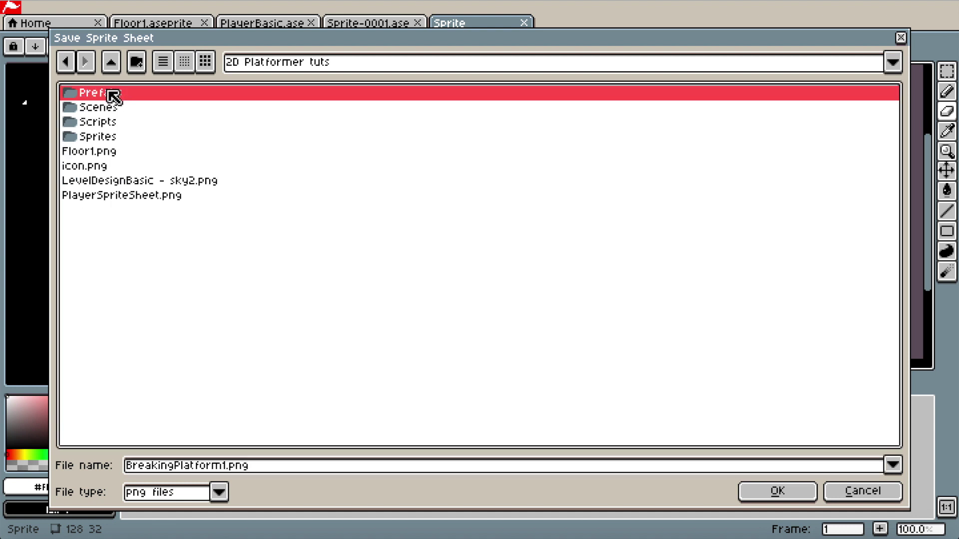
click(108, 142)
double_click(107, 142)
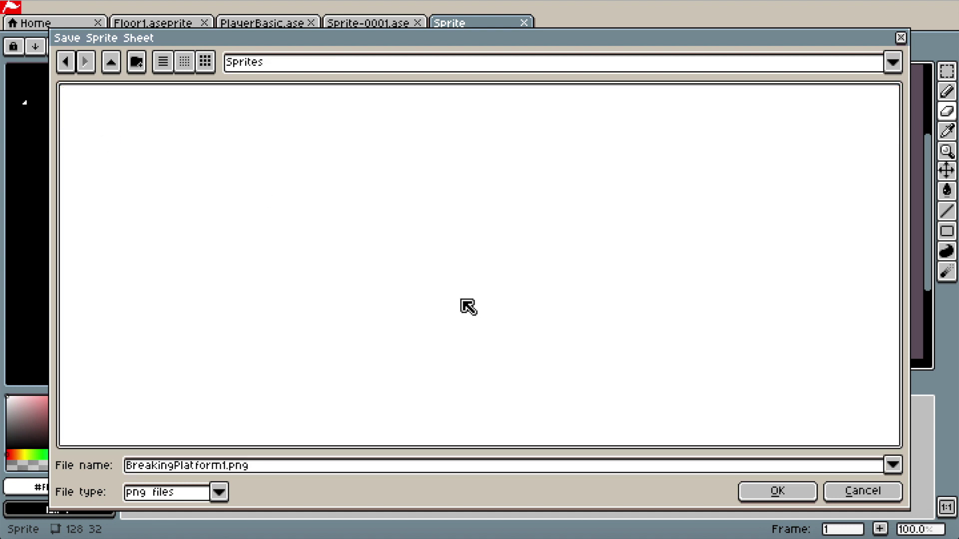
click(793, 497)
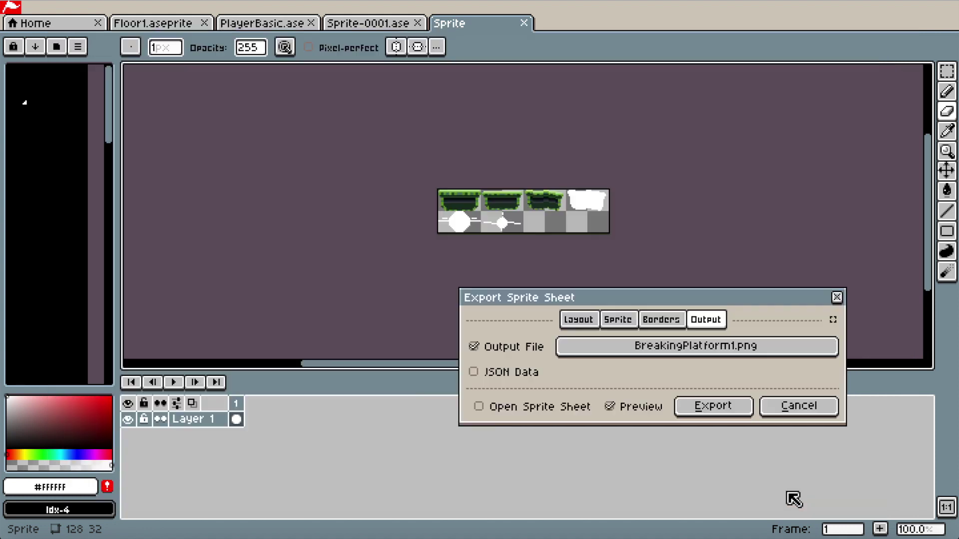
click(714, 413)
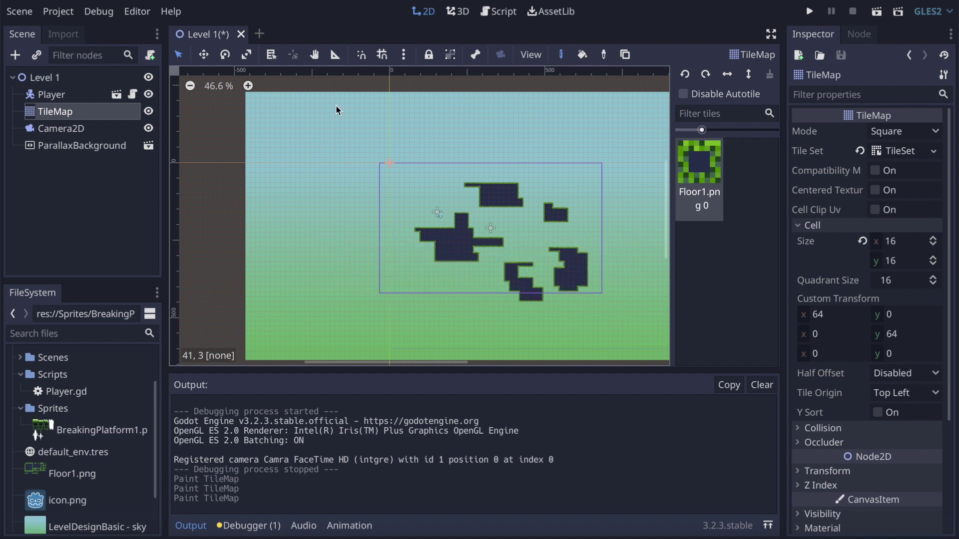
- Open the Player node's context menu, then dismiss it without saving a scene
click(83, 196)
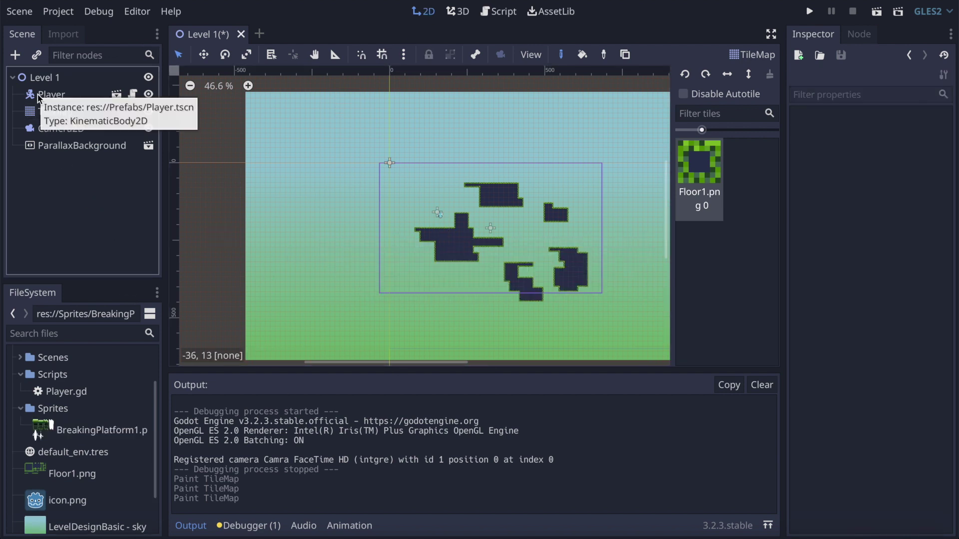
click(38, 94)
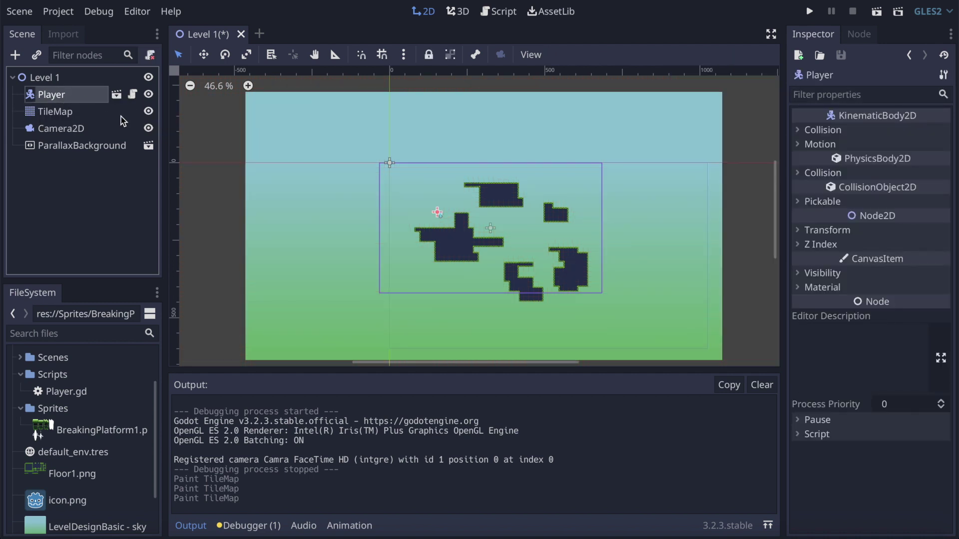
right_click(40, 96)
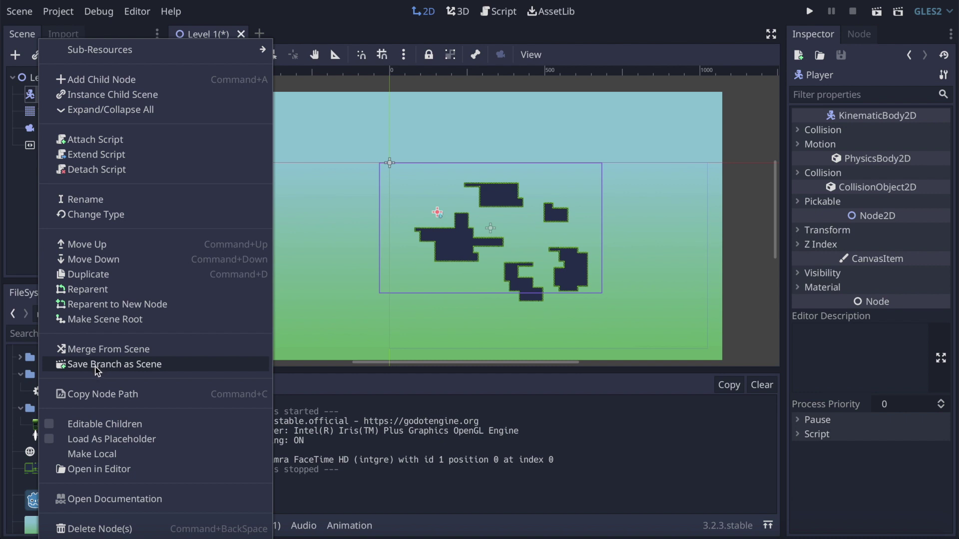
click(92, 188)
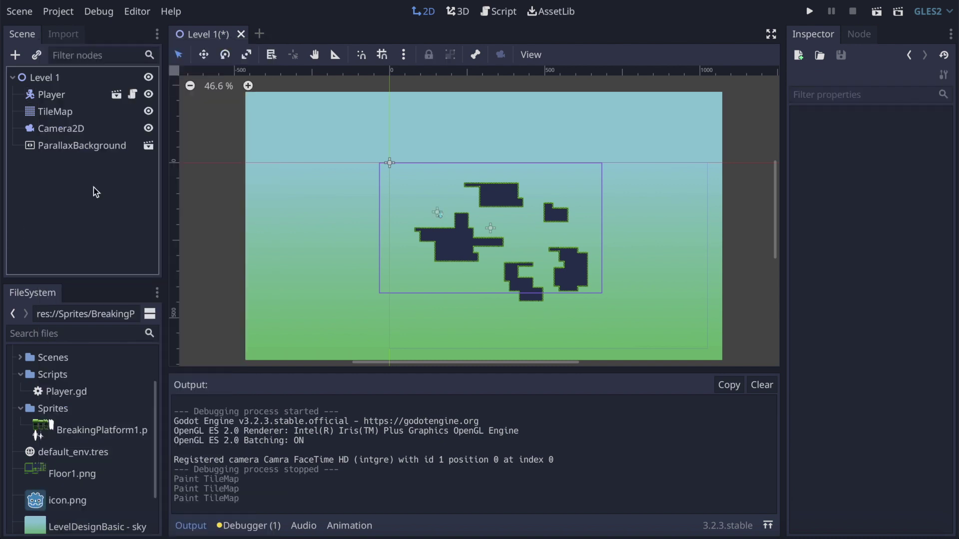
- Show the Prefabs folder in the FileSystem dock and reselect the Level 1 root node
scroll(53, 385, up, 3)
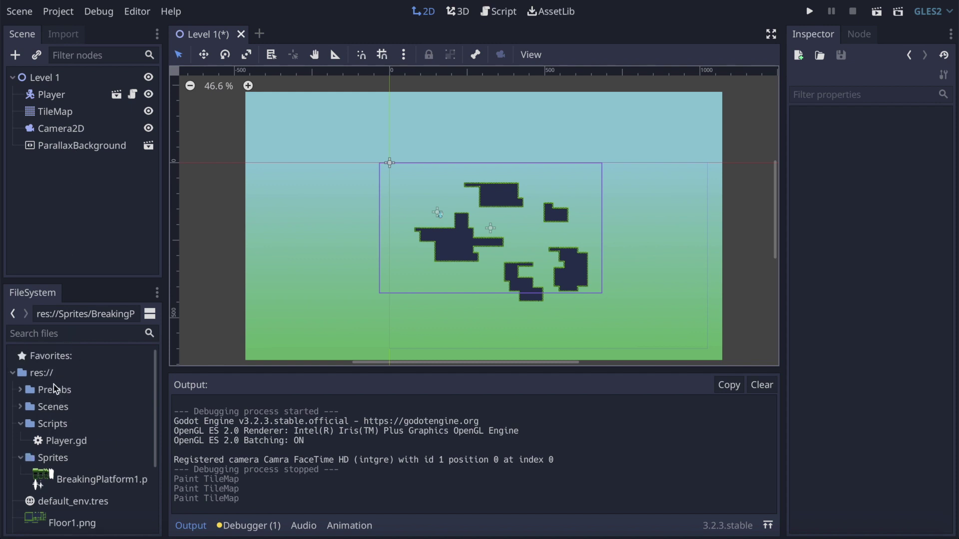
click(42, 391)
click(53, 219)
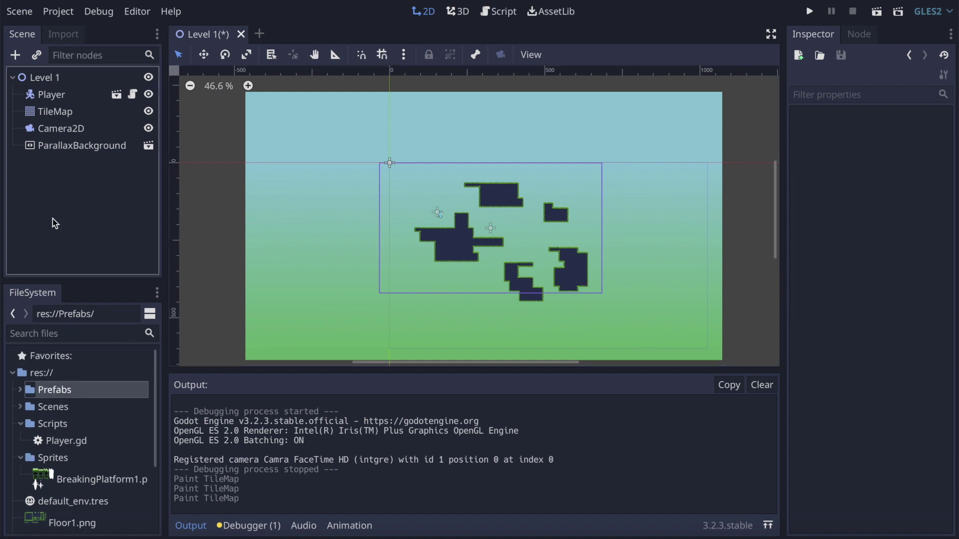
click(49, 145)
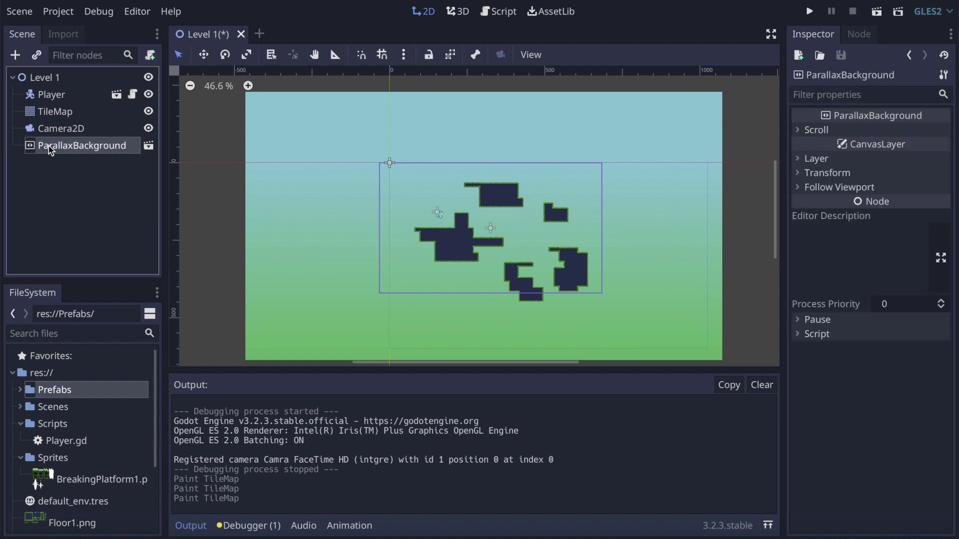
click(58, 188)
click(39, 83)
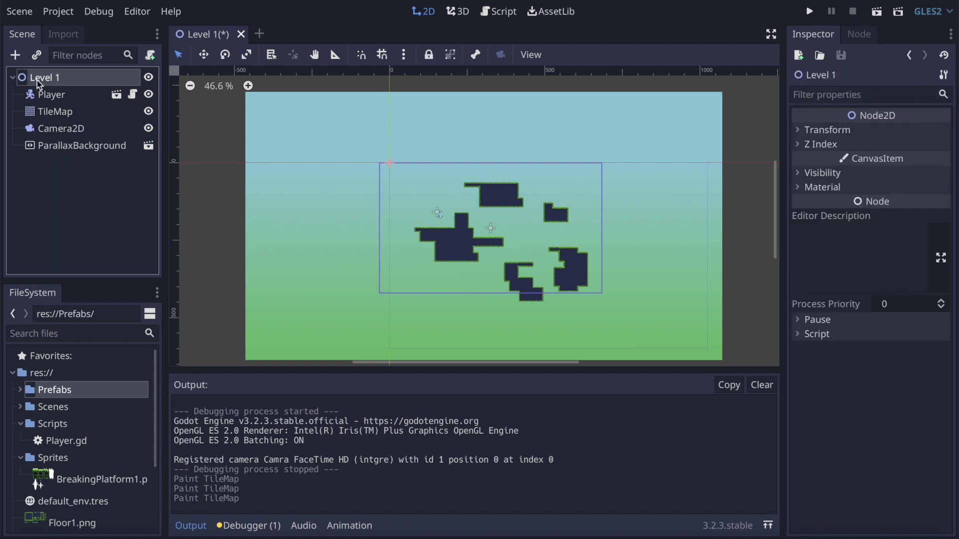
- Add an Area2D node under Level 1 with a Sprite child
click(16, 55)
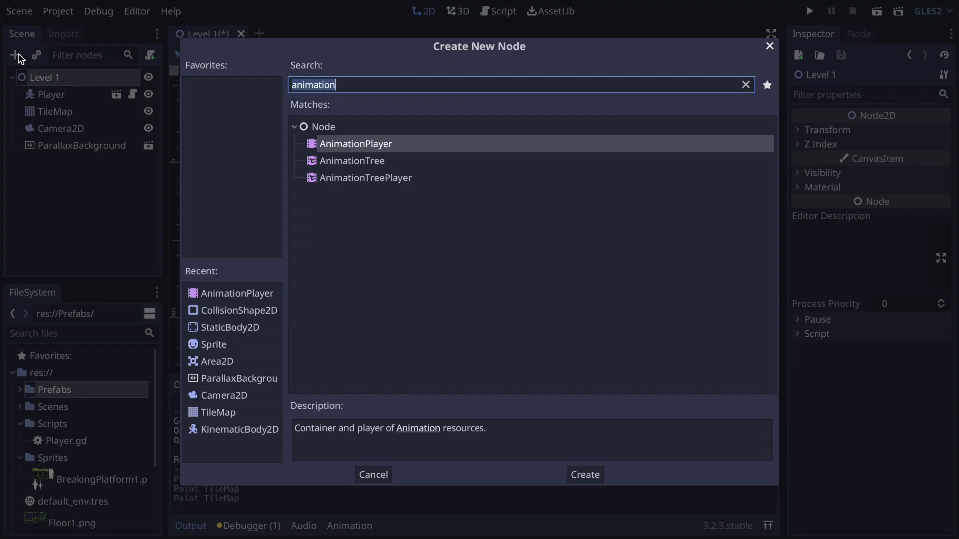
text(Area)
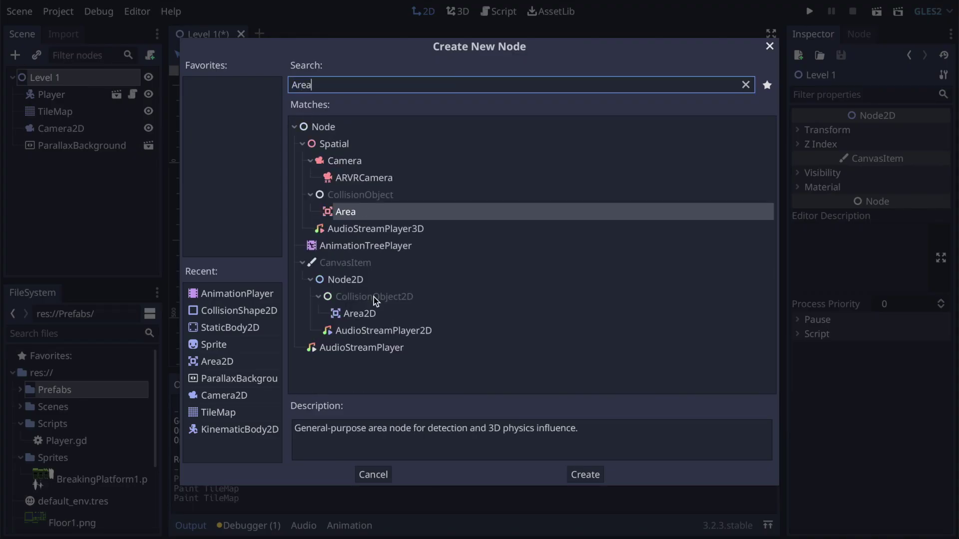
click(367, 315)
click(588, 477)
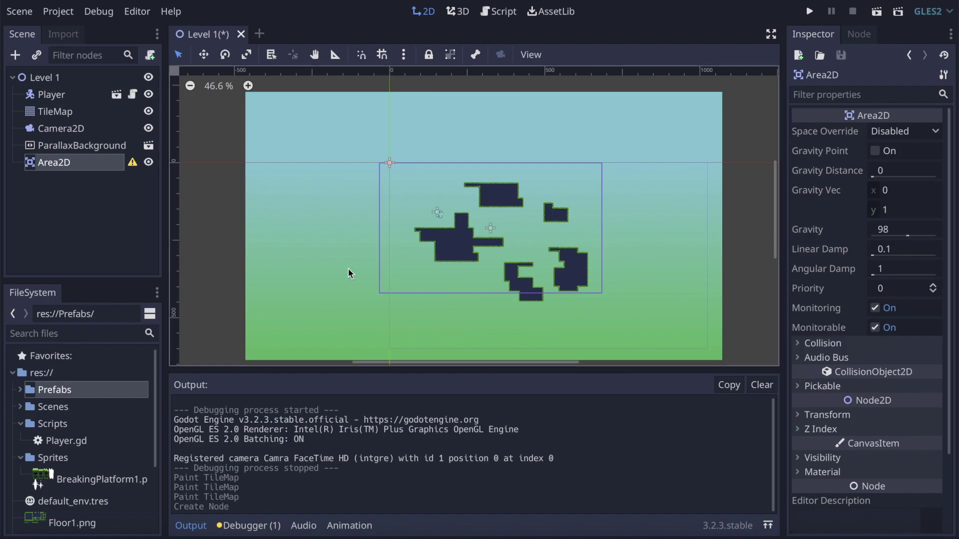
click(19, 54)
text(sprite)
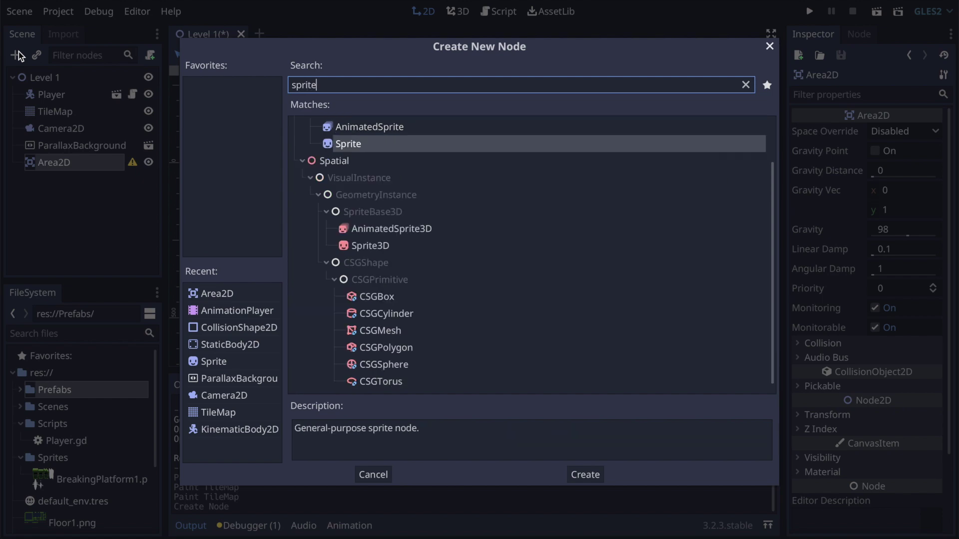
click(590, 478)
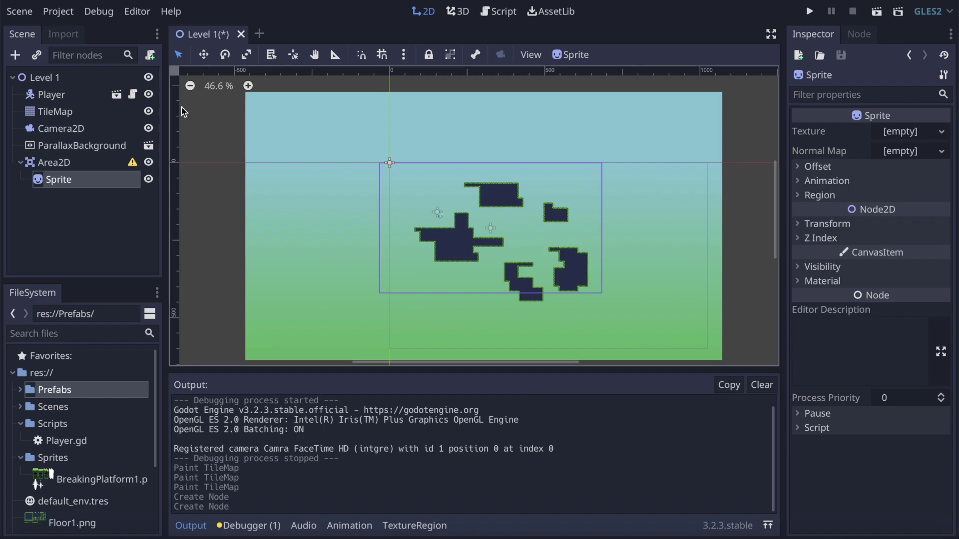
- Add a CollisionShape2D to the Area2D and give it a new RectangleShape2D
click(56, 162)
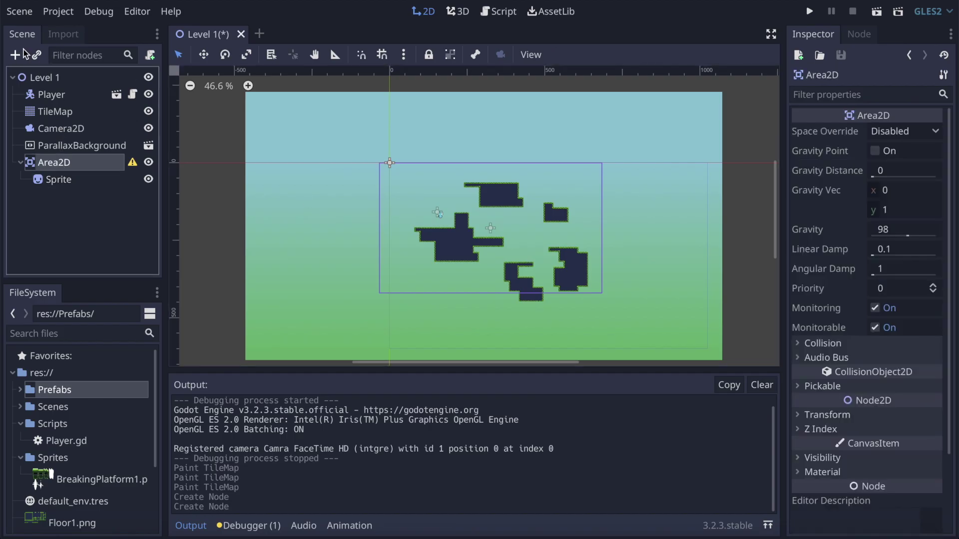
click(18, 55)
text(colli)
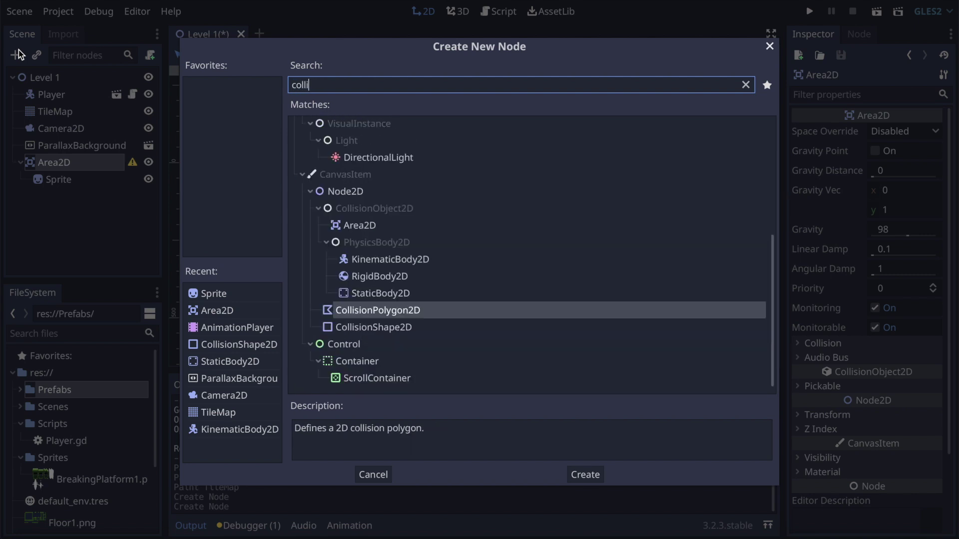
click(423, 327)
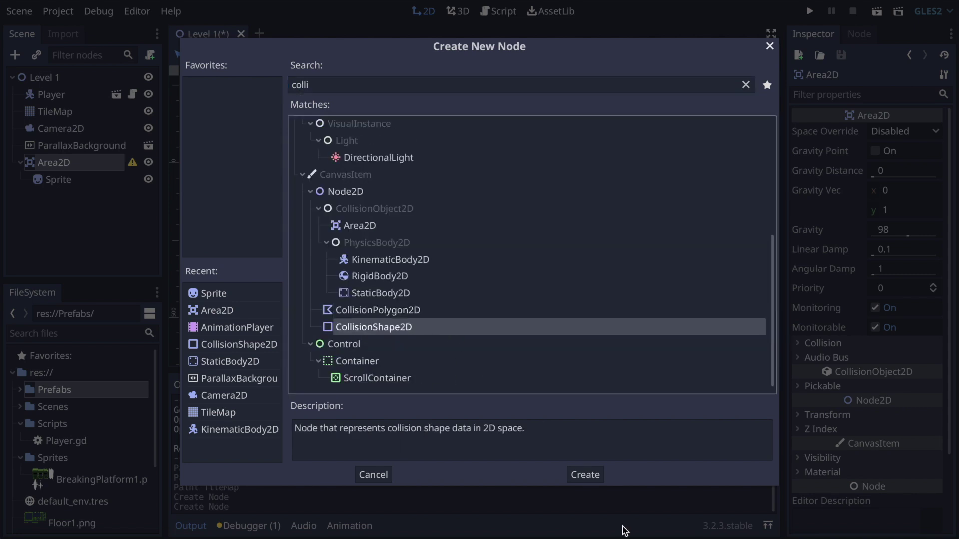
click(584, 474)
click(917, 132)
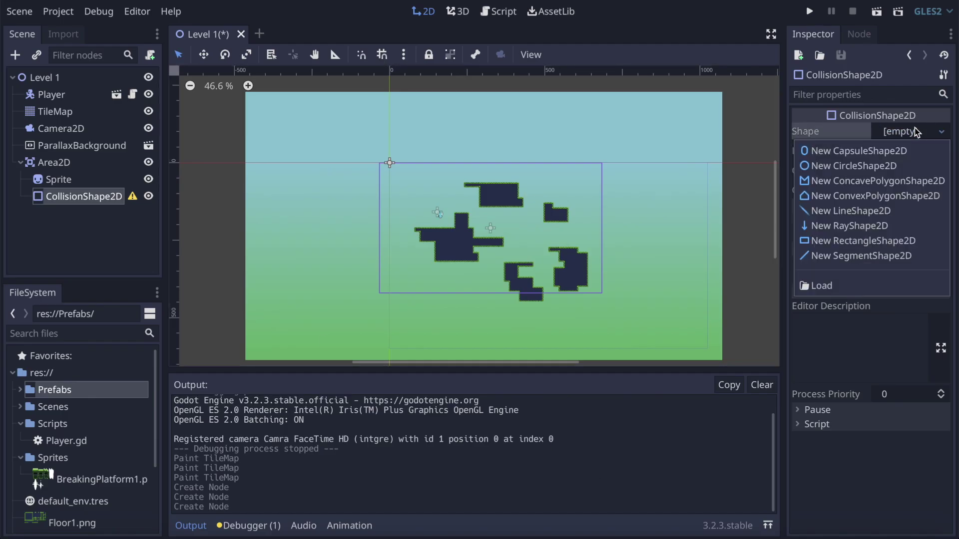
click(869, 244)
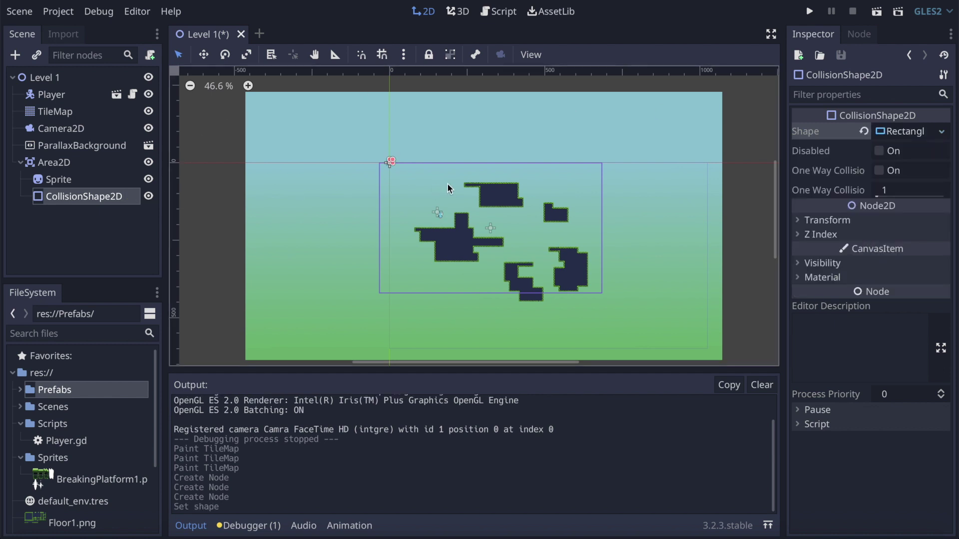
- Set the Sprite's texture to the BreakingPlatform1.png sprite sheet
click(48, 184)
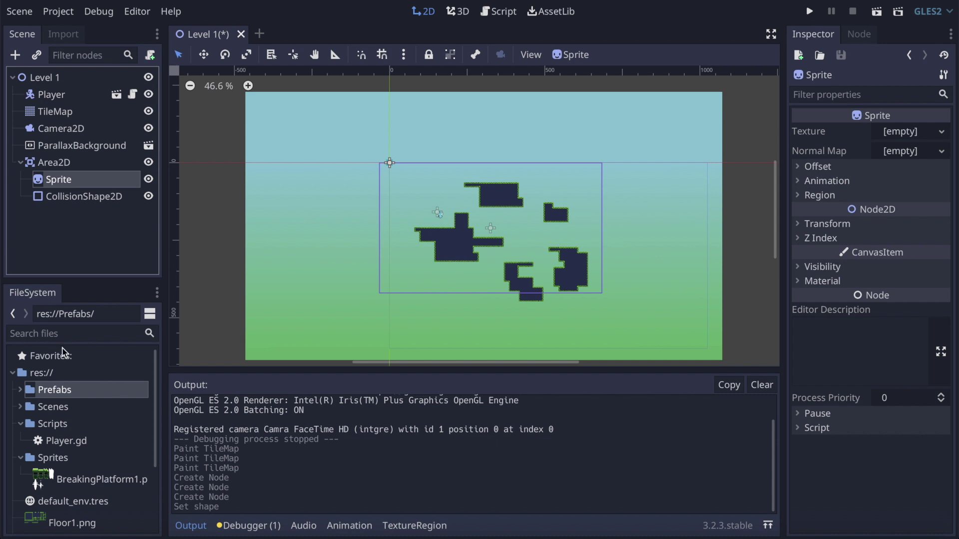
drag(45, 484, 904, 131)
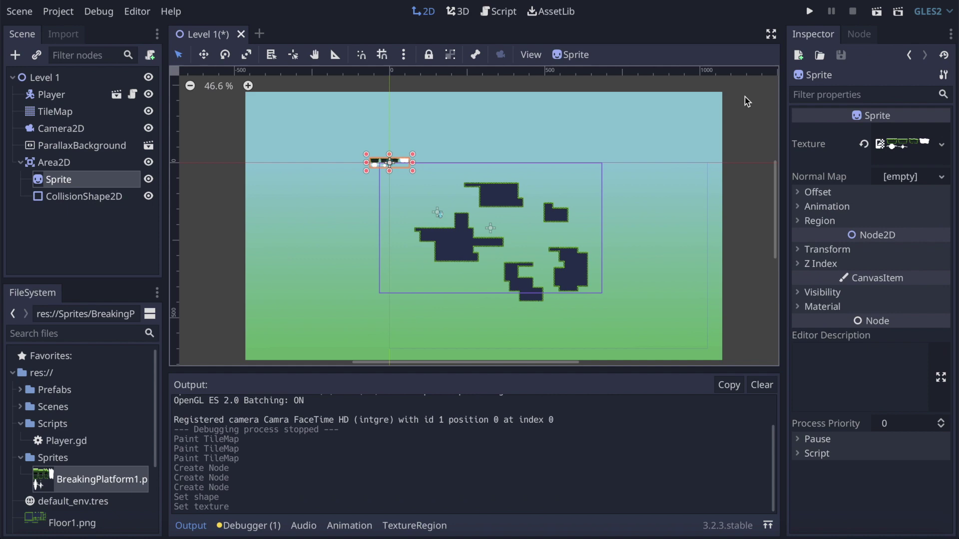
click(40, 164)
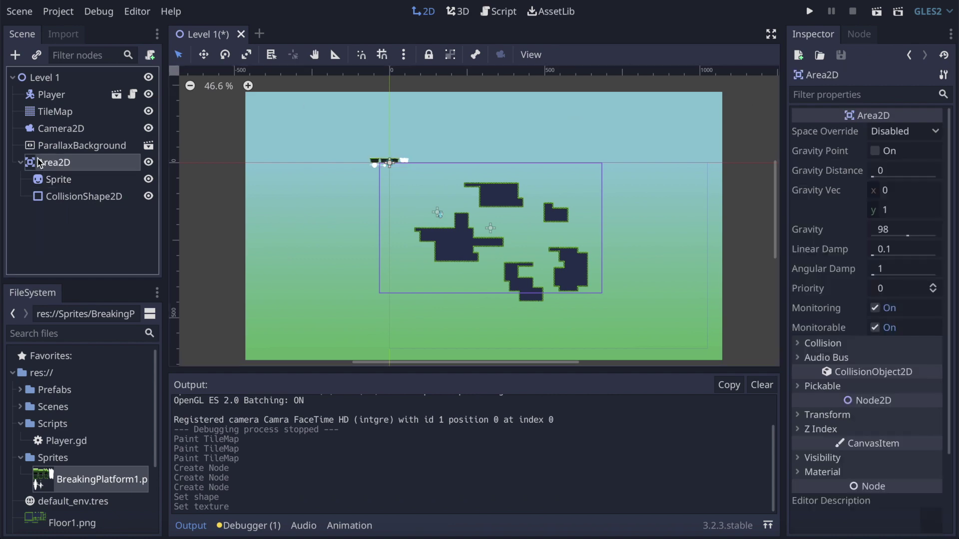
- Add a StaticBody2D child under the Area2D
click(20, 60)
text(stat)
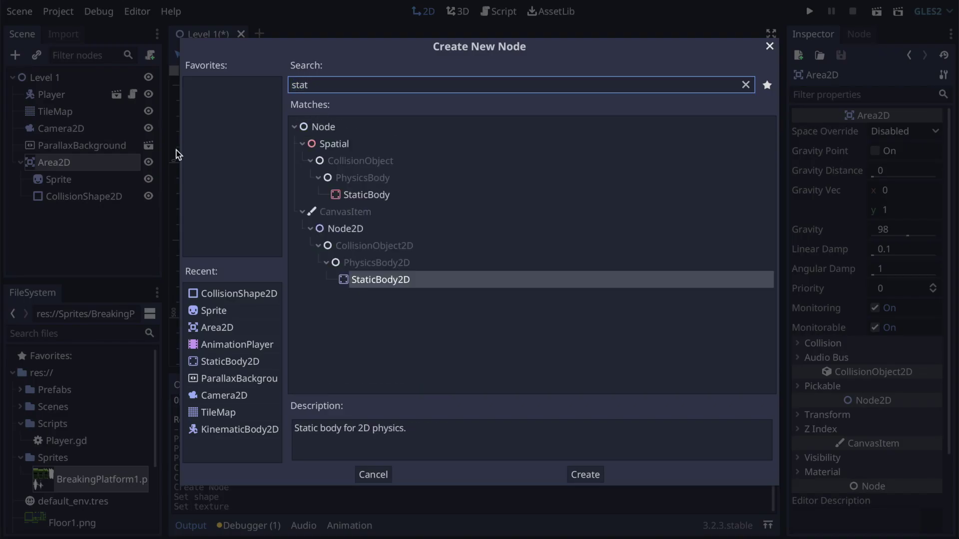
click(581, 468)
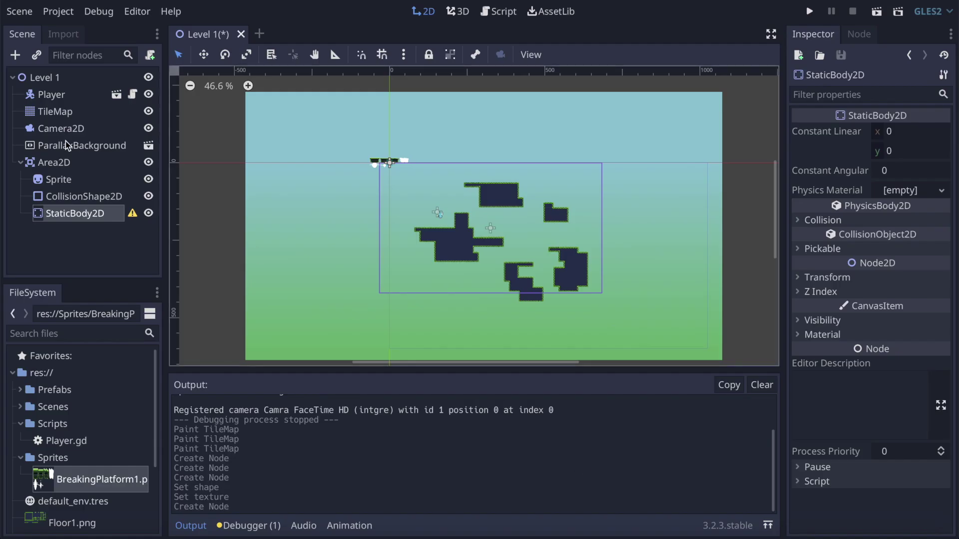
- Give the StaticBody2D a CollisionShape2D child with a new RectangleShape2D
click(17, 56)
text(col)
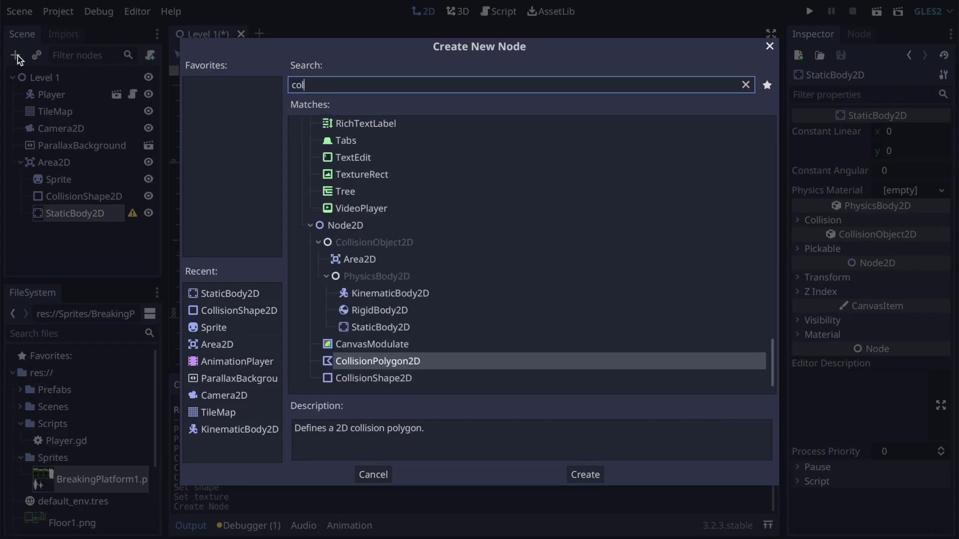
text(lisio)
click(378, 378)
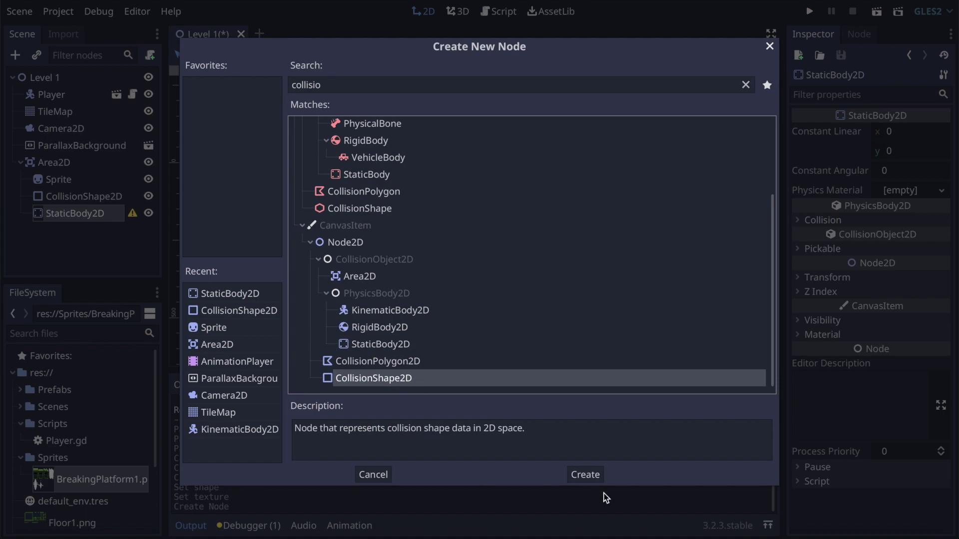
click(589, 474)
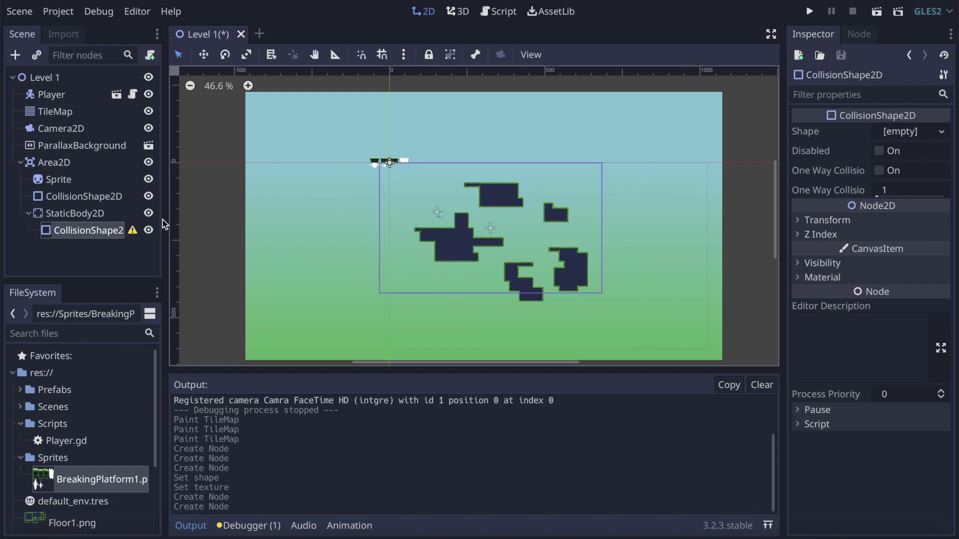
click(918, 133)
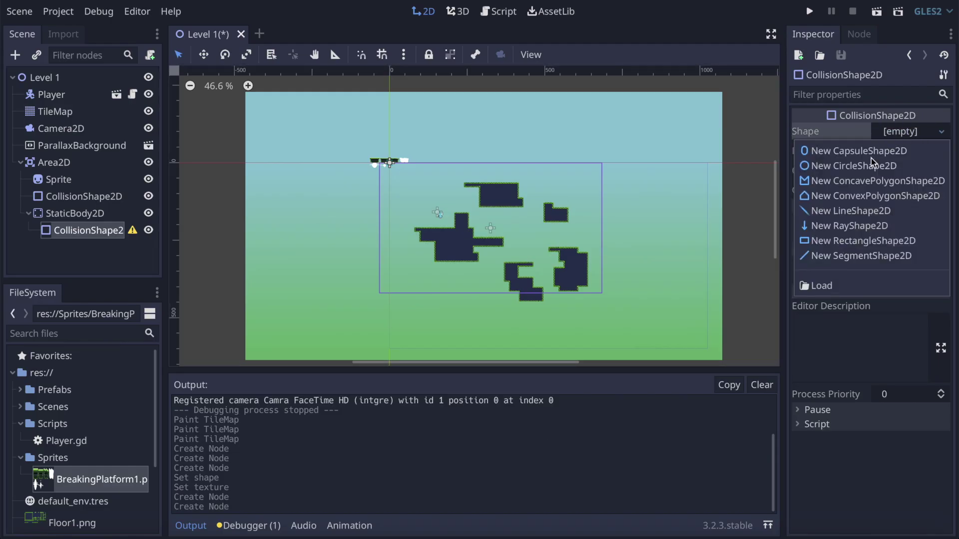
click(886, 242)
scroll(385, 158, up, 1)
scroll(383, 156, up, 20)
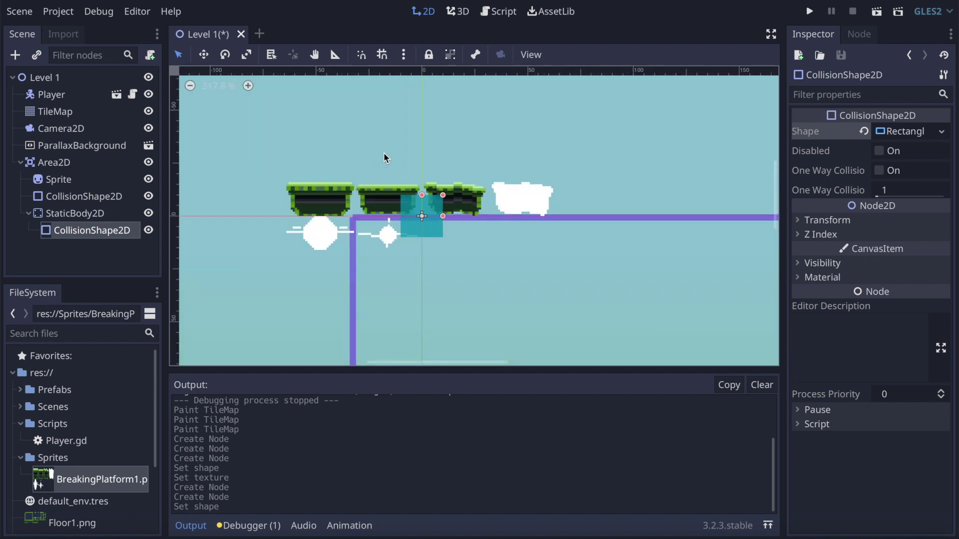
- Set the Sprite's Vframes to 2 and Hframes to 4 so one platform frame shows
click(53, 162)
click(58, 180)
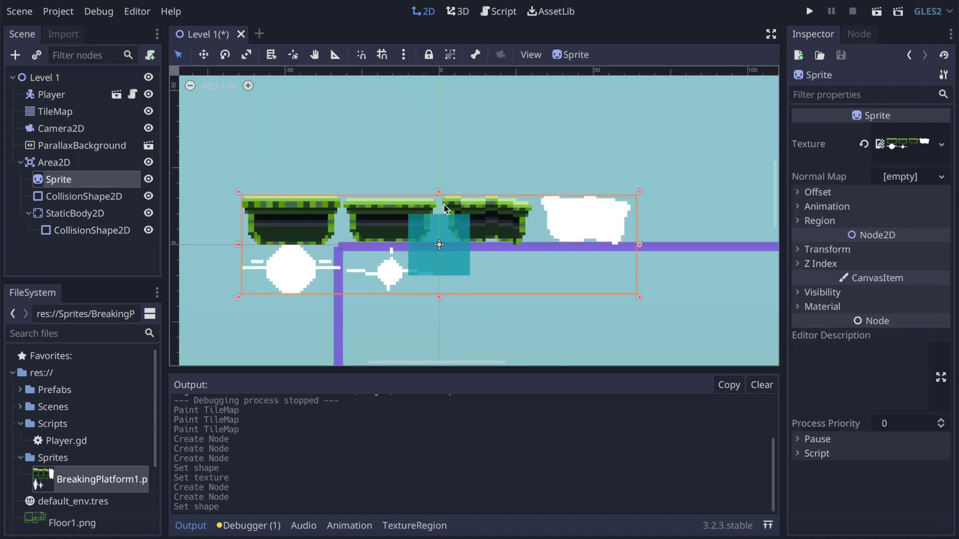
click(806, 208)
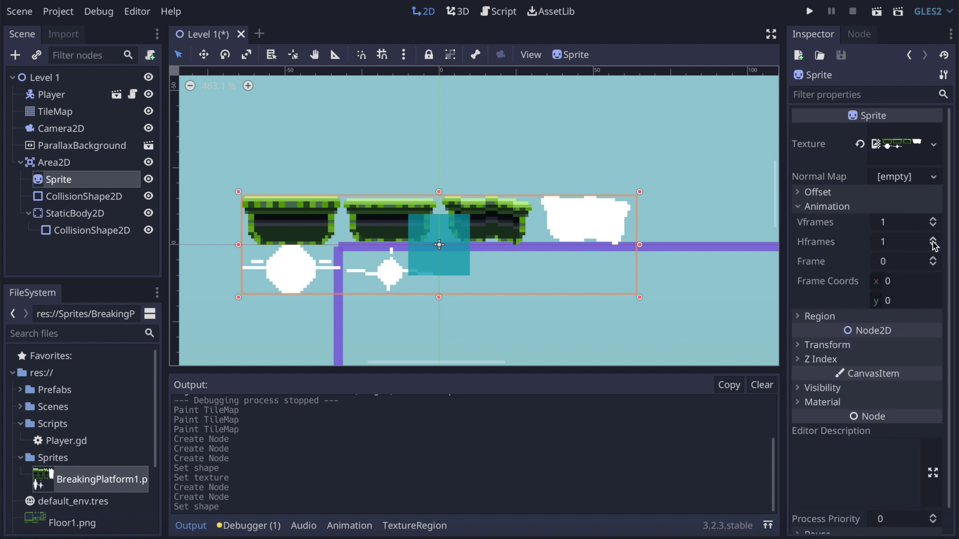
click(934, 220)
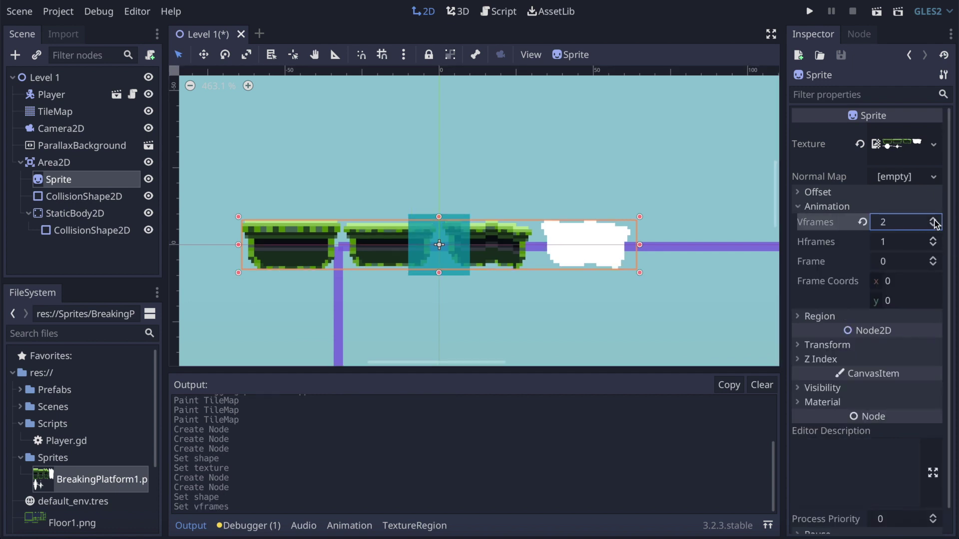
click(934, 240)
click(934, 240)
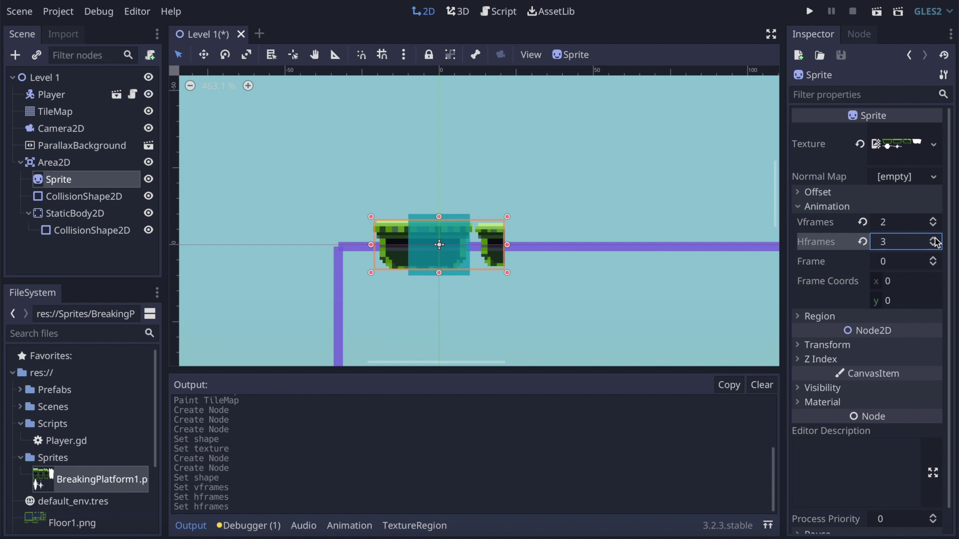
click(934, 241)
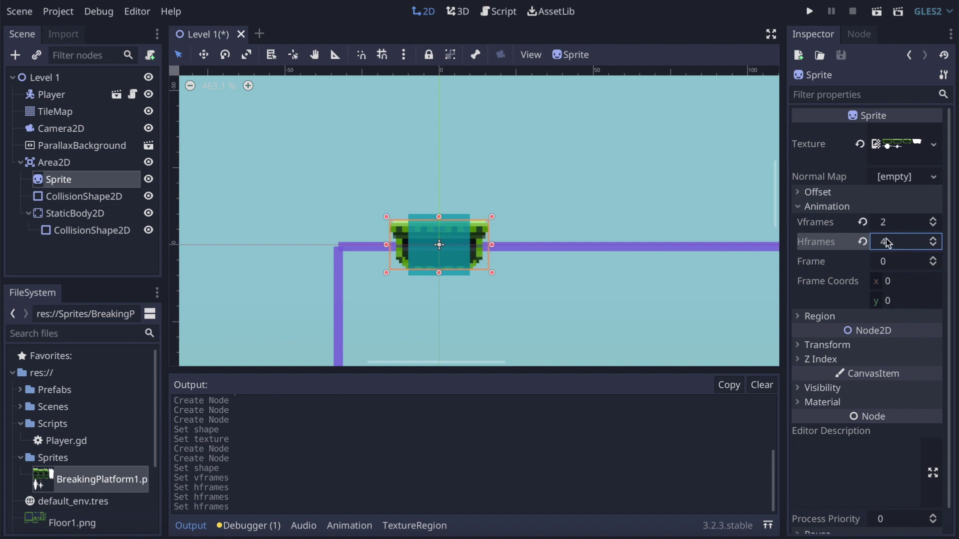
click(77, 228)
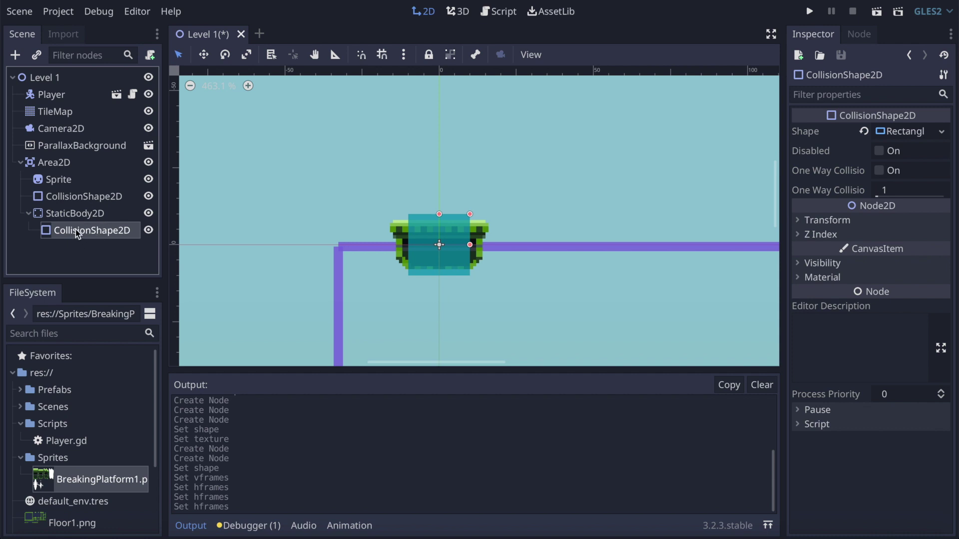
- Stretch the StaticBody2D's collision rectangle to the platform's full width, shorten it, and raise it onto the top
scroll(475, 254, up, 3)
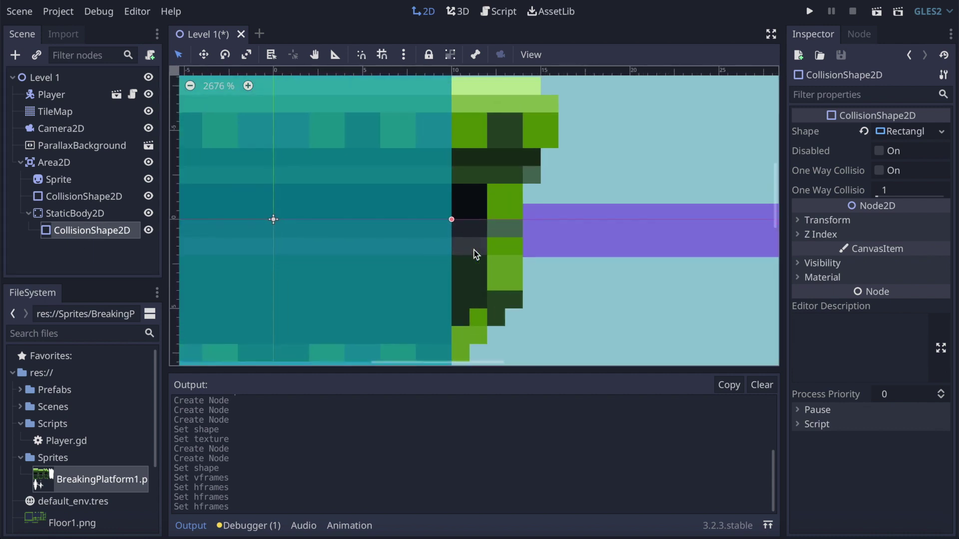
scroll(475, 252, down, 2)
drag(464, 236, 503, 235)
drag(376, 149, 377, 189)
drag(503, 235, 510, 235)
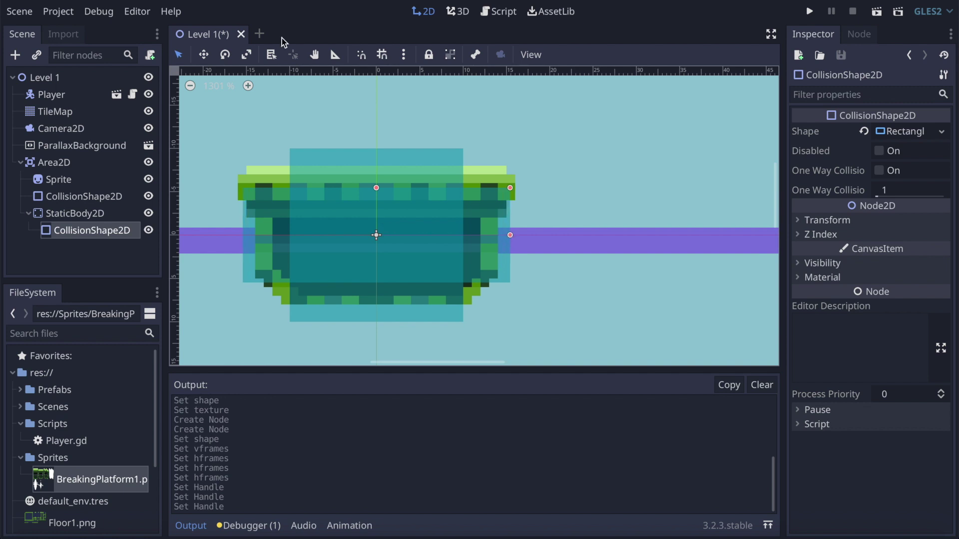
click(203, 54)
drag(264, 210, 265, 189)
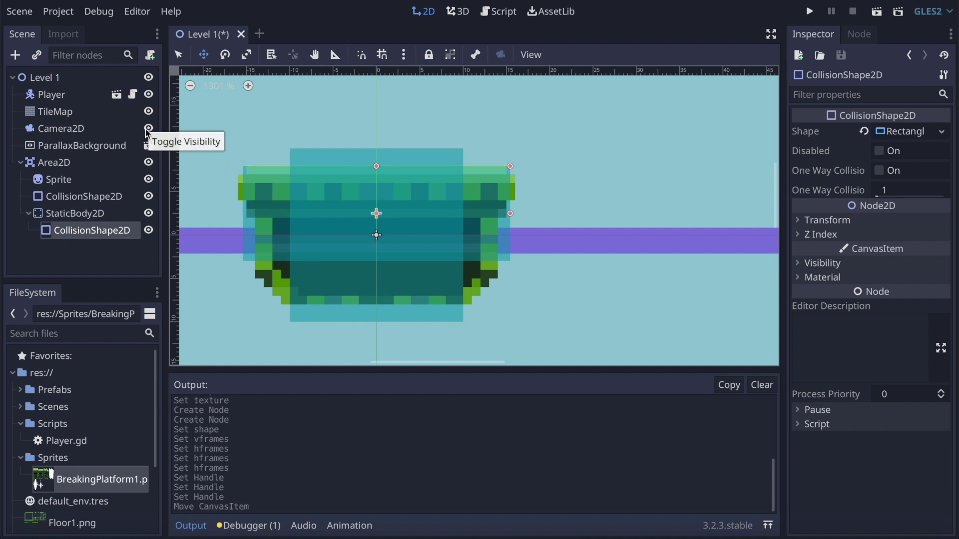
- Roughly place the Area2D's trigger rectangle over the platform and widen it
click(77, 198)
drag(416, 195, 413, 163)
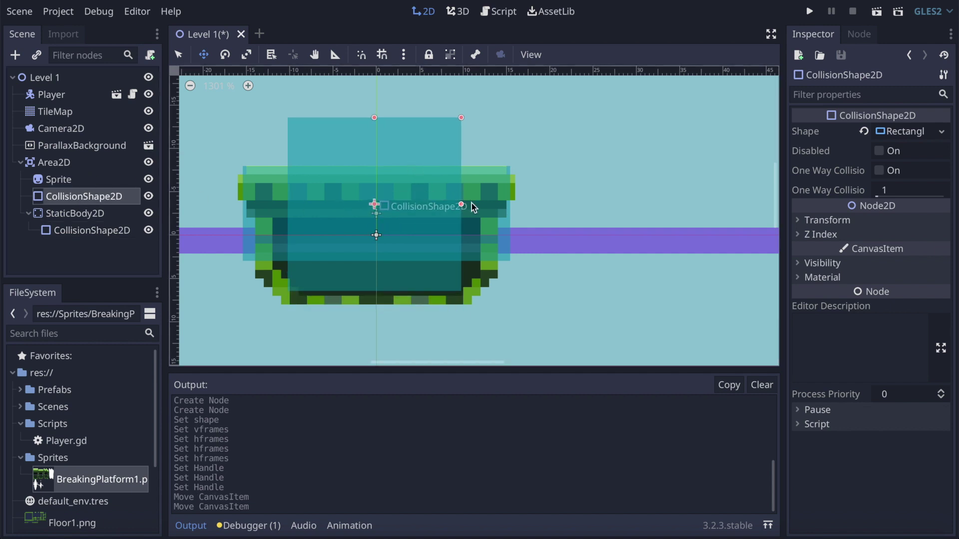
drag(462, 205, 483, 205)
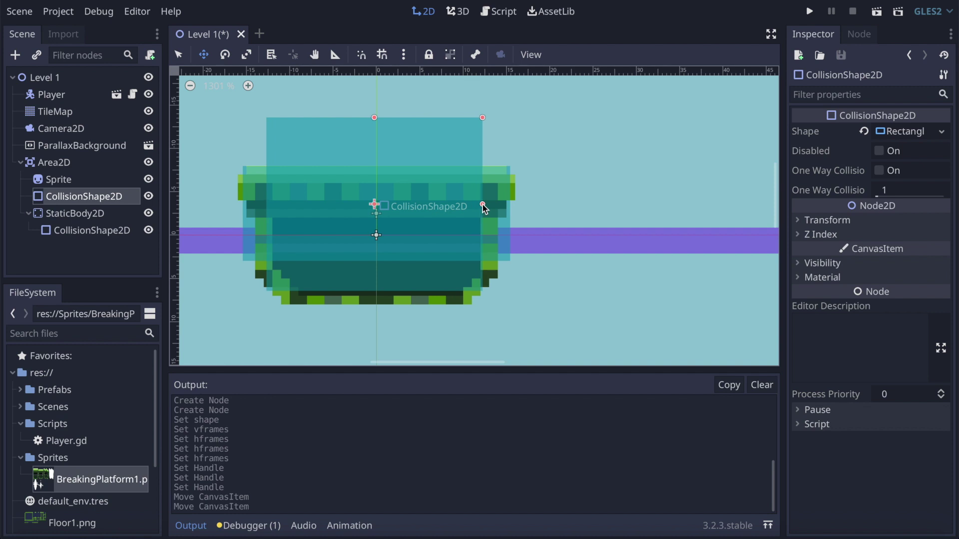
drag(424, 145, 372, 127)
- Refine the trigger rectangle so it sits just above the platform top, slightly narrower than the platform
click(178, 55)
mouse_move(375, 137)
mouse_down()
mouse_move(376, 164)
mouse_move(374, 126)
mouse_up()
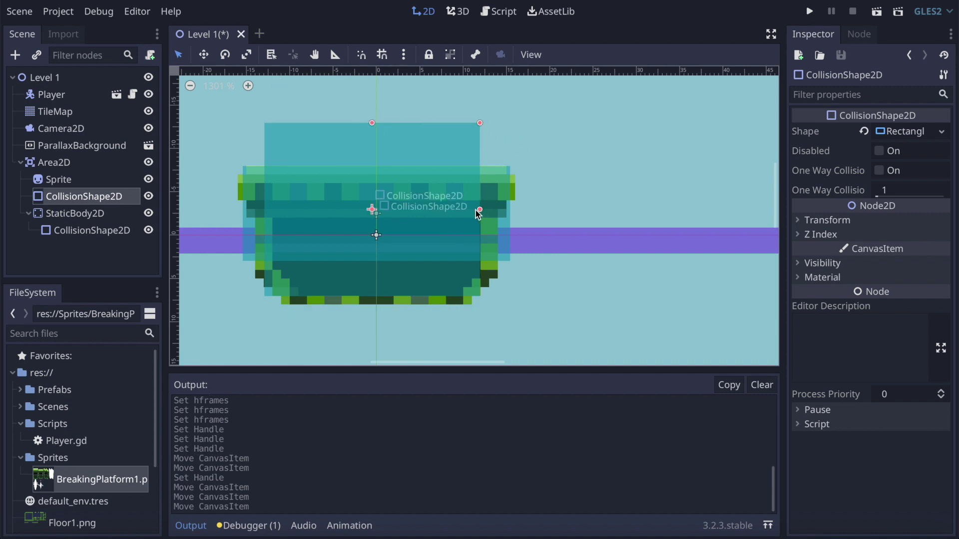
drag(479, 209, 460, 212)
mouse_move(373, 124)
mouse_down()
mouse_move(373, 141)
mouse_move(366, 118)
mouse_up()
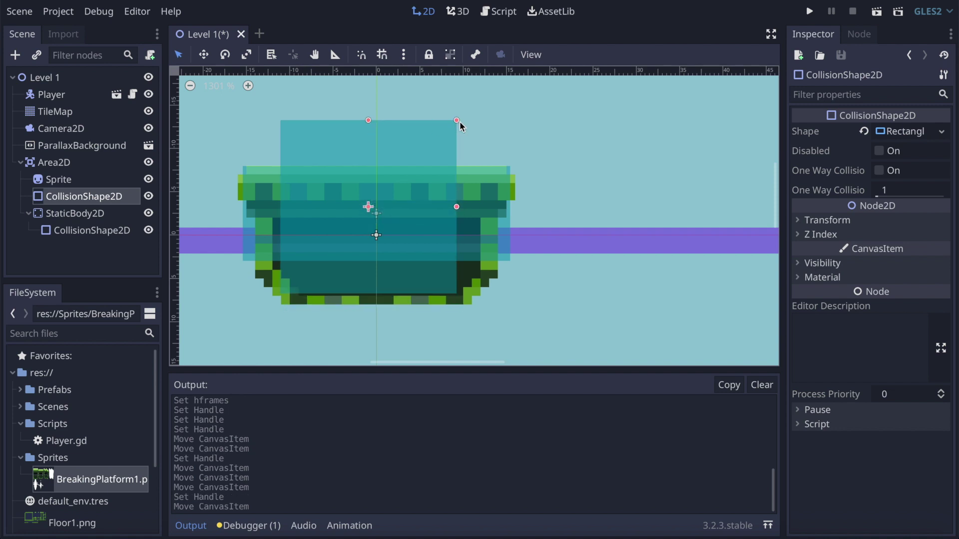
click(459, 122)
click(451, 127)
drag(451, 127, 483, 147)
drag(427, 153, 407, 146)
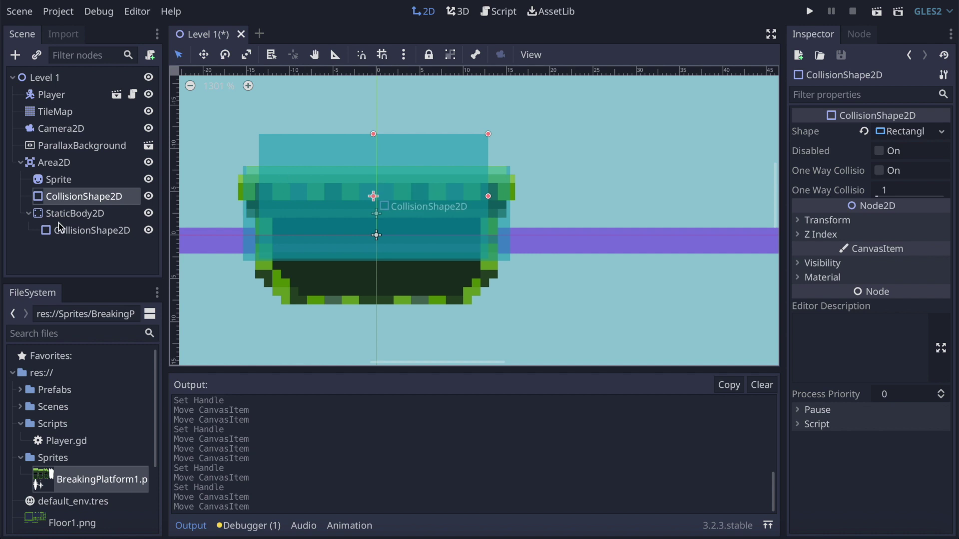
- Reselect the StaticBody2D's collision shape and zoom the view back out
click(100, 218)
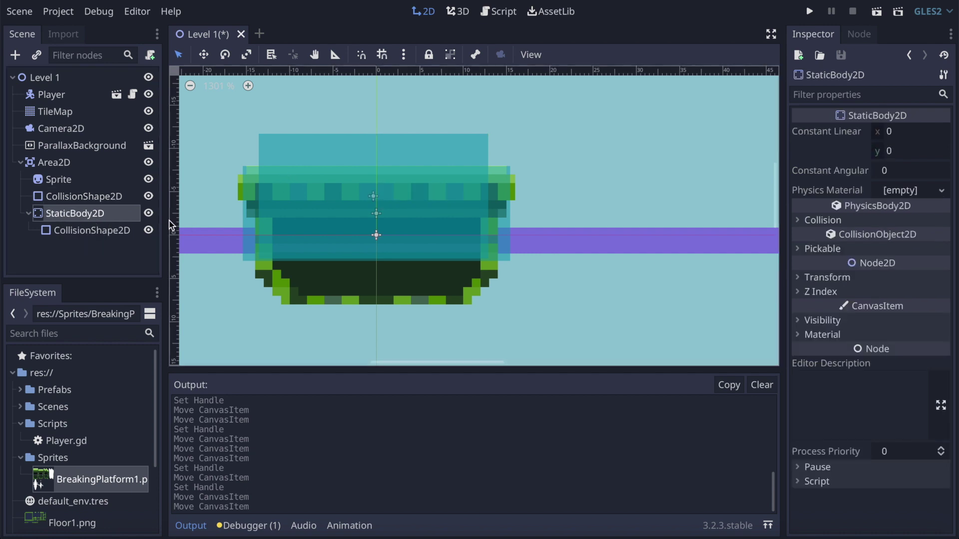
click(78, 232)
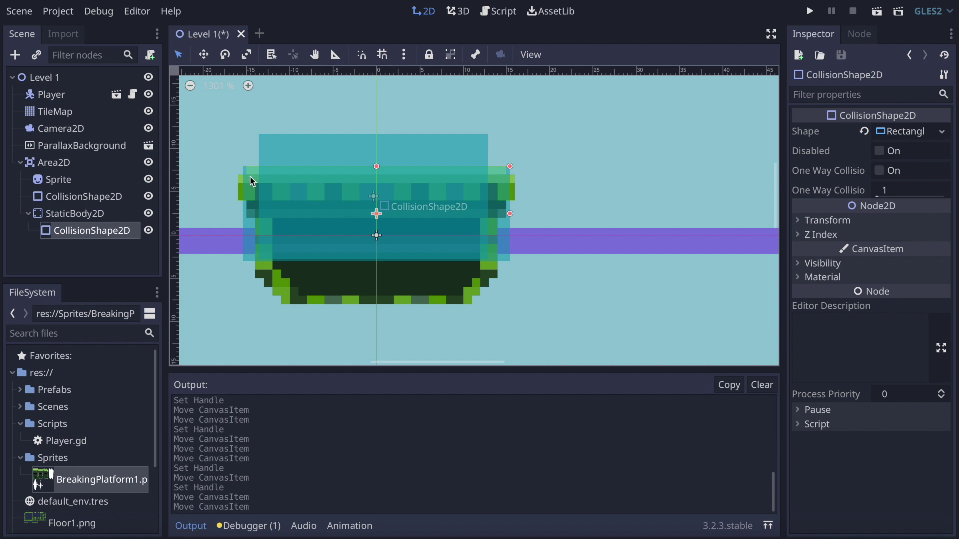
scroll(401, 196, down, 10)
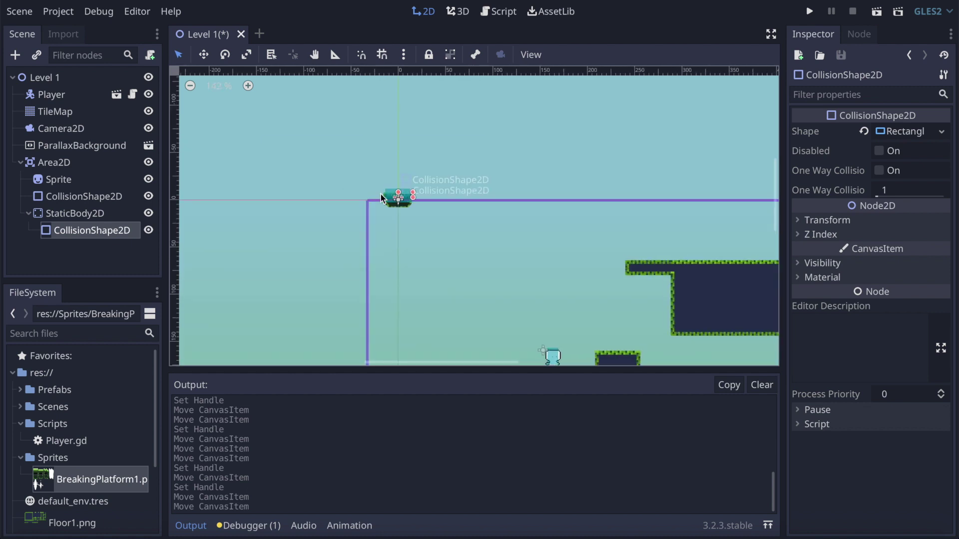
- Give the Area2D node in the Scene dock the name 'BreakingPlatform'
click(77, 163)
text(B)
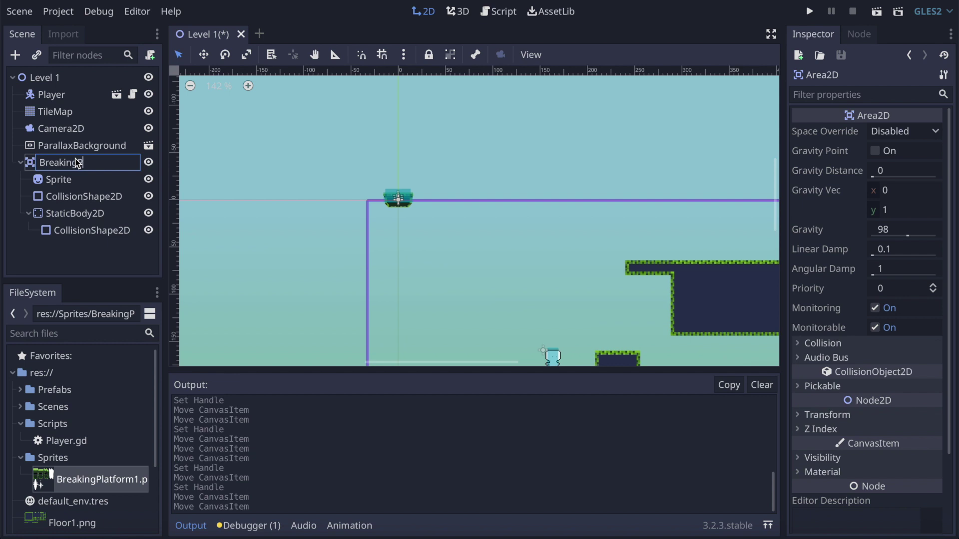
key(Return)
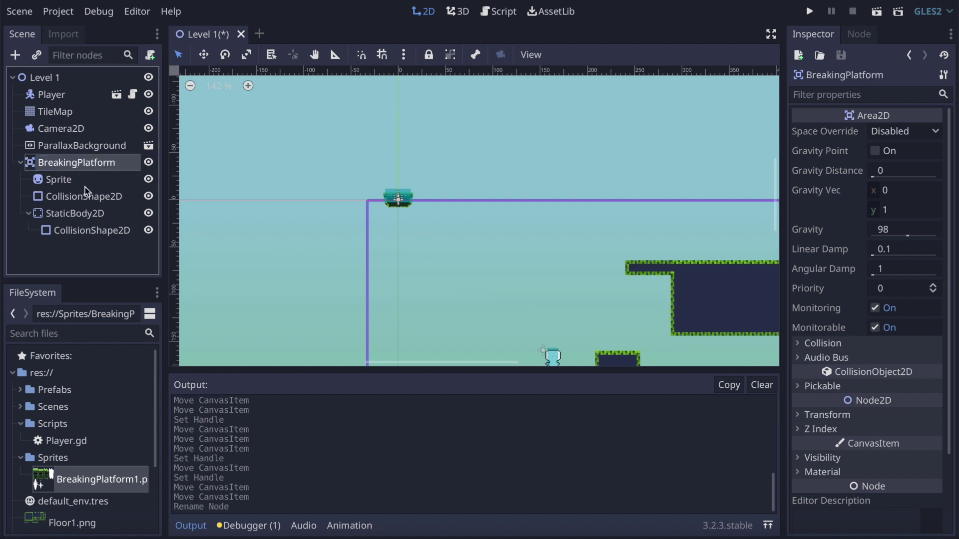
scroll(472, 239, down, 2)
scroll(472, 238, down, 2)
scroll(471, 238, right, 3)
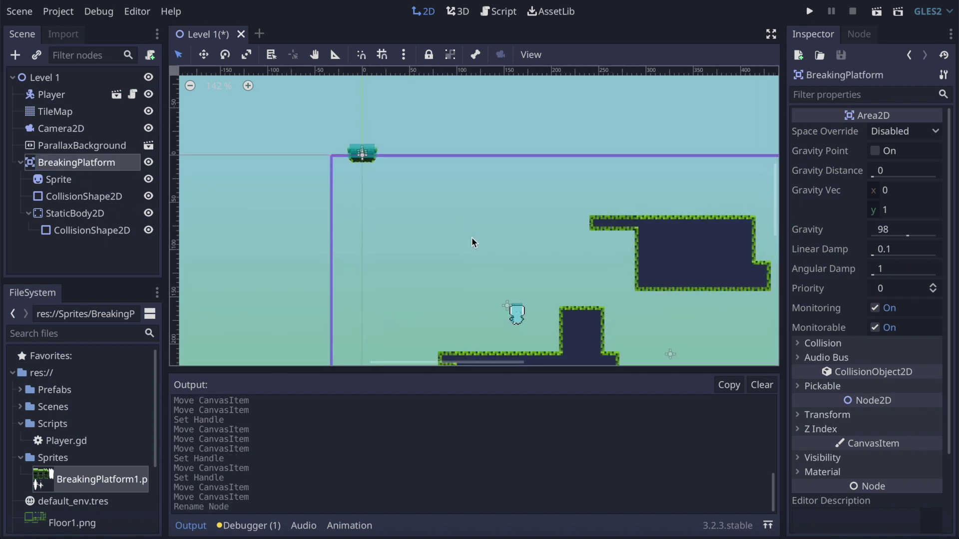
- Move the BreakingPlatform into the level, near the player's starting position
click(204, 55)
drag(300, 125, 751, 259)
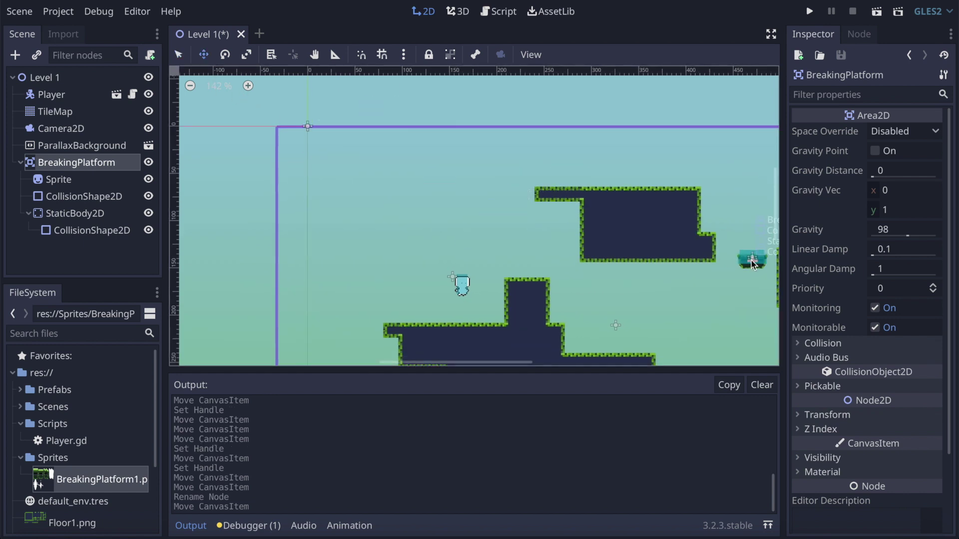
scroll(751, 259, down, 6)
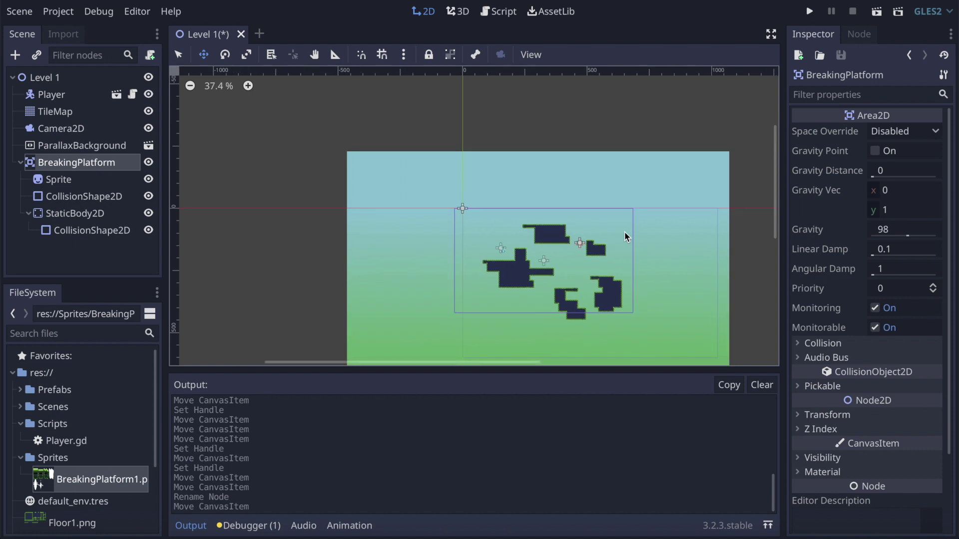
scroll(624, 232, up, 4)
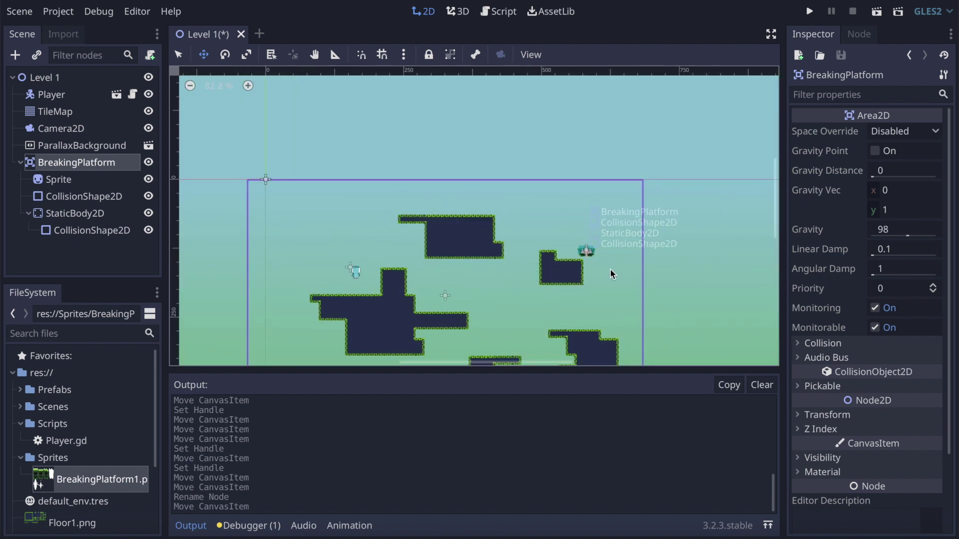
drag(609, 272, 313, 261)
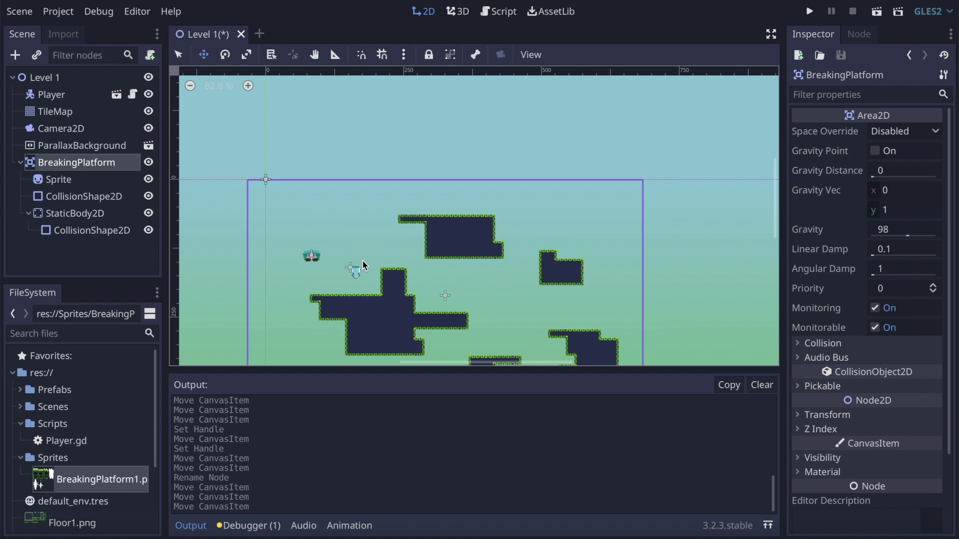
scroll(363, 265, up, 3)
- Save the level and play the scene, running and jumping the player onto the platform
key(ctrl+s)
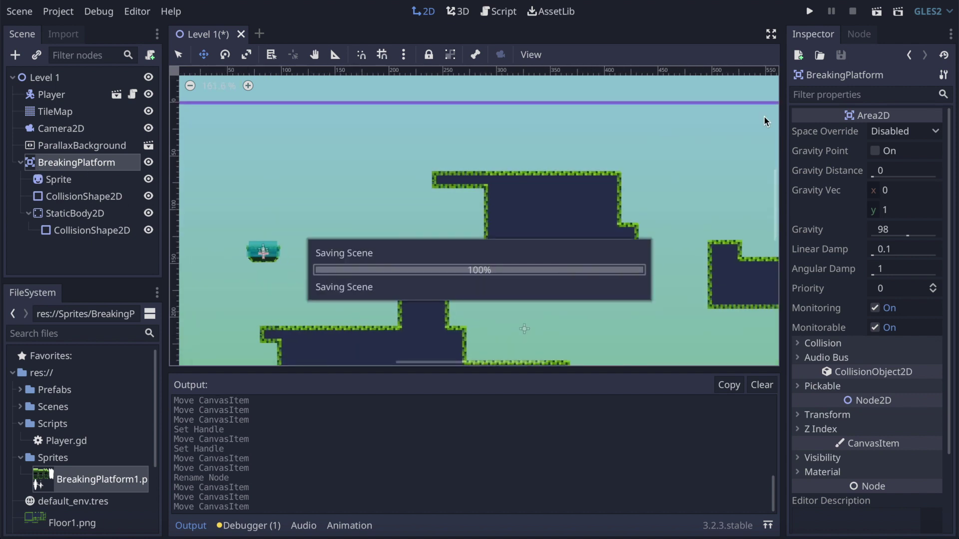
click(877, 12)
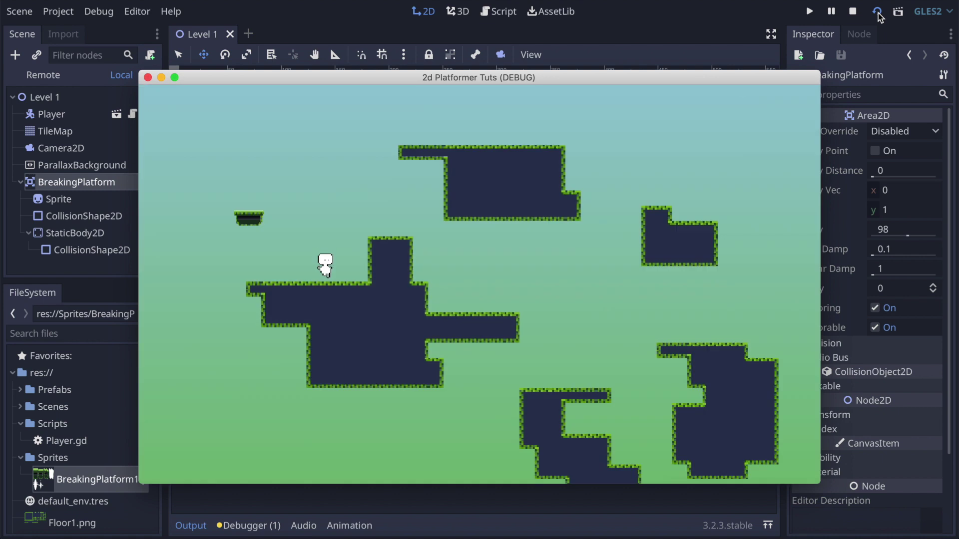
key(Left)
key(Up)
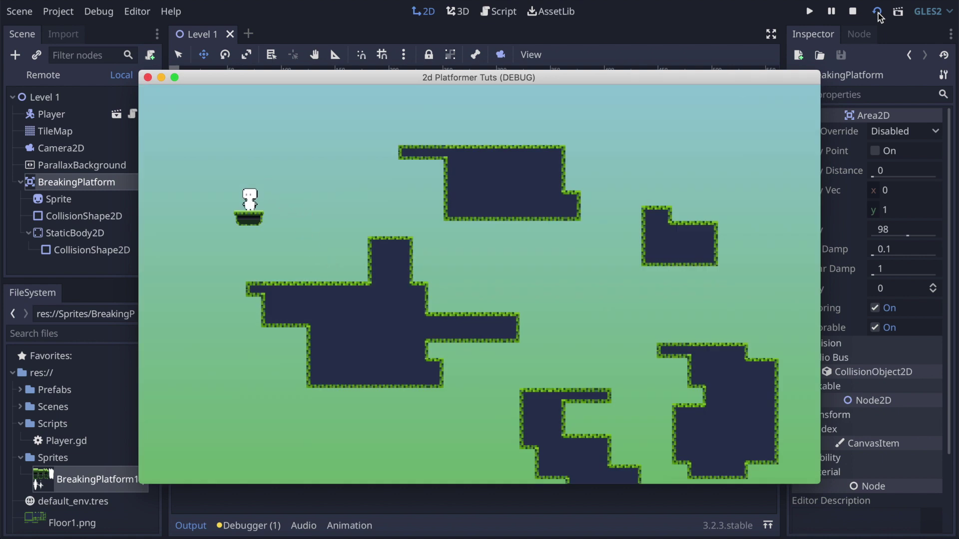